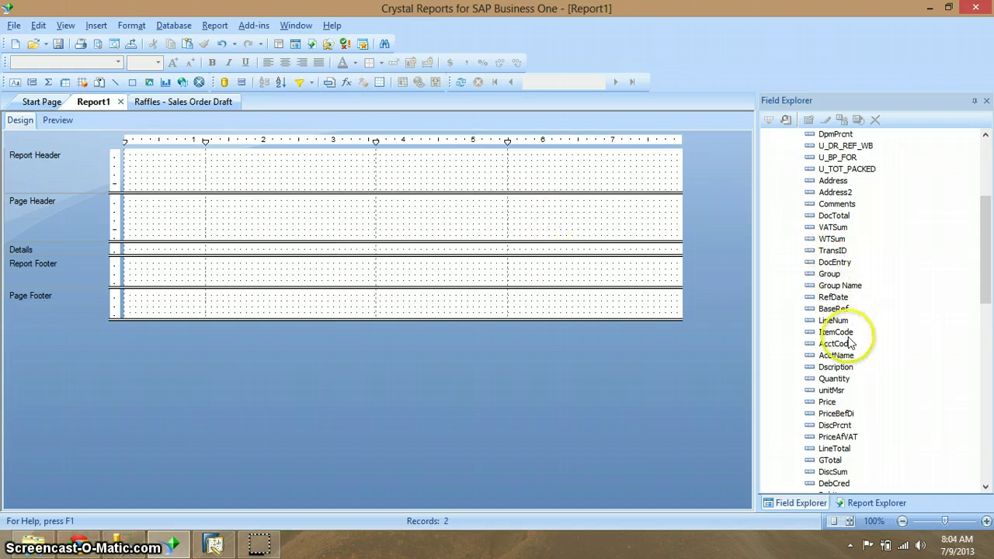
- Place the CardCode field and, directly below it, the CardName field in the Page Header at the 1.2-inch guideline
{"action": "left_click_drag", "start_coordinate": [987, 281], "coordinate": [986, 241]}
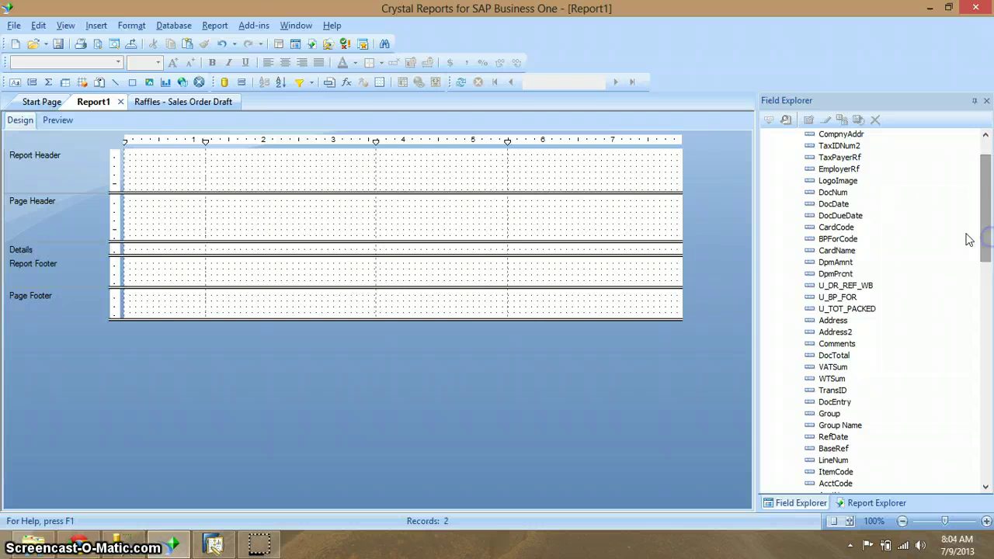
{"action": "left_click_drag", "start_coordinate": [851, 231], "coordinate": [210, 197]}
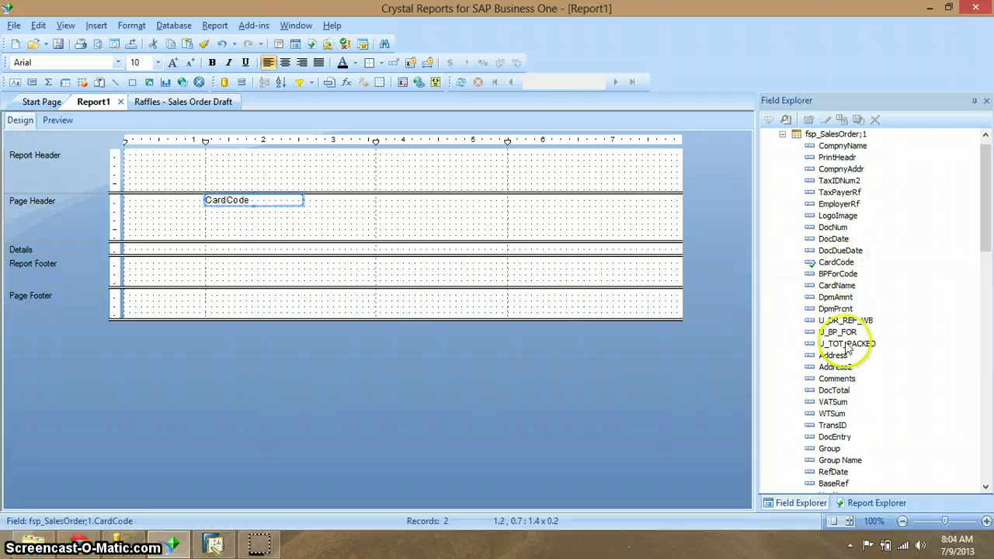
{"action": "left_click_drag", "start_coordinate": [836, 285], "coordinate": [207, 209]}
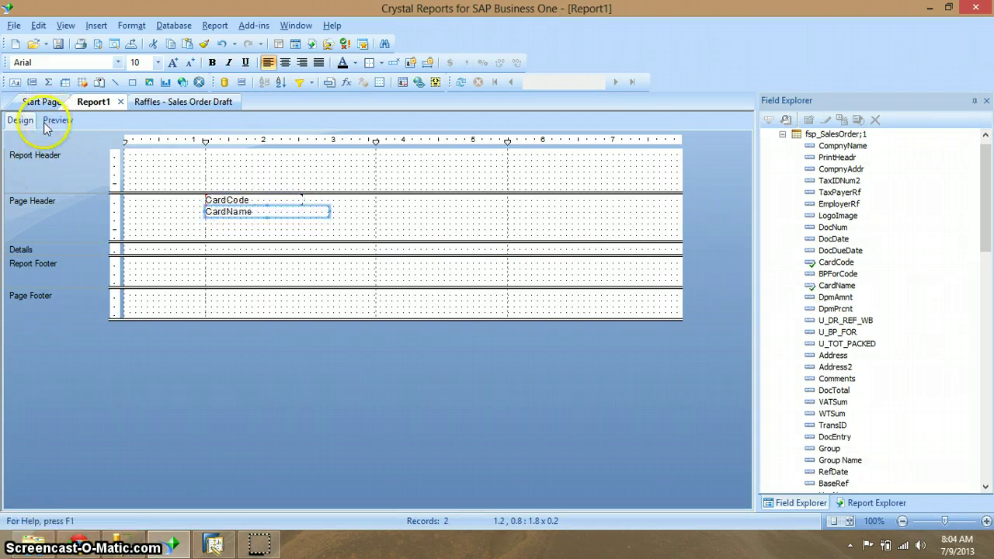
- Insert a text object in the Page Header beside CardCode, starting at the left margin and narrowed to 1.2 inches wide
{"action": "left_click", "coordinate": [17, 83]}
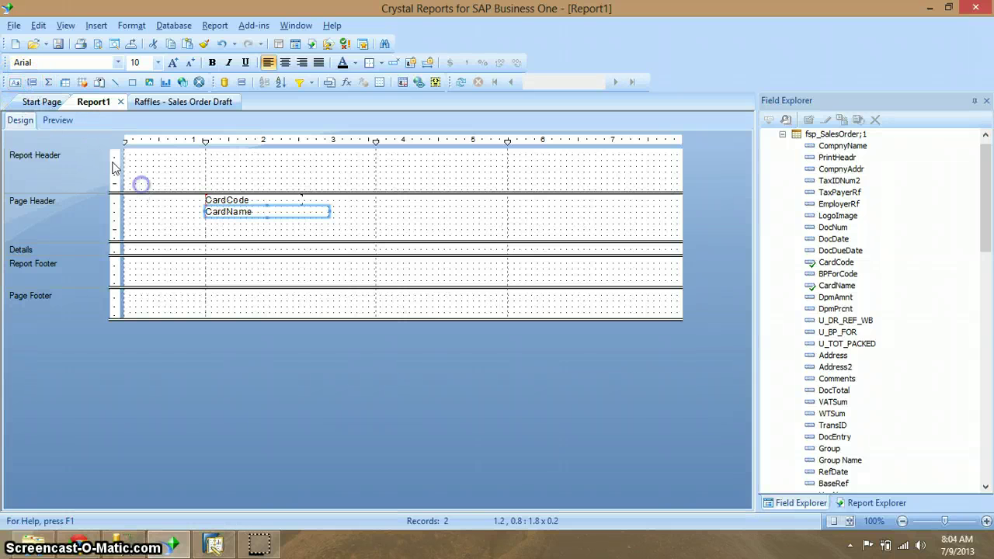
{"action": "left_click", "coordinate": [15, 82]}
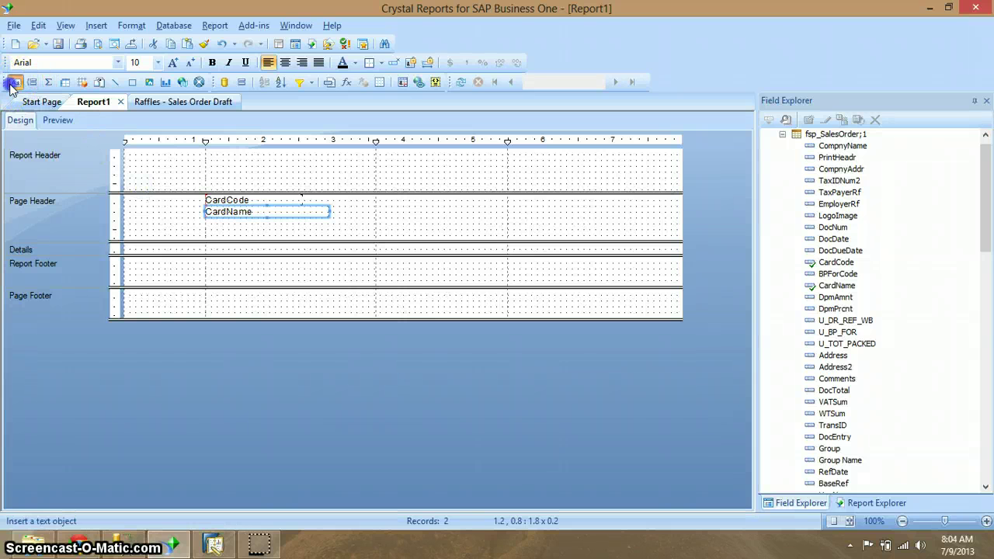
{"action": "left_click", "coordinate": [123, 194]}
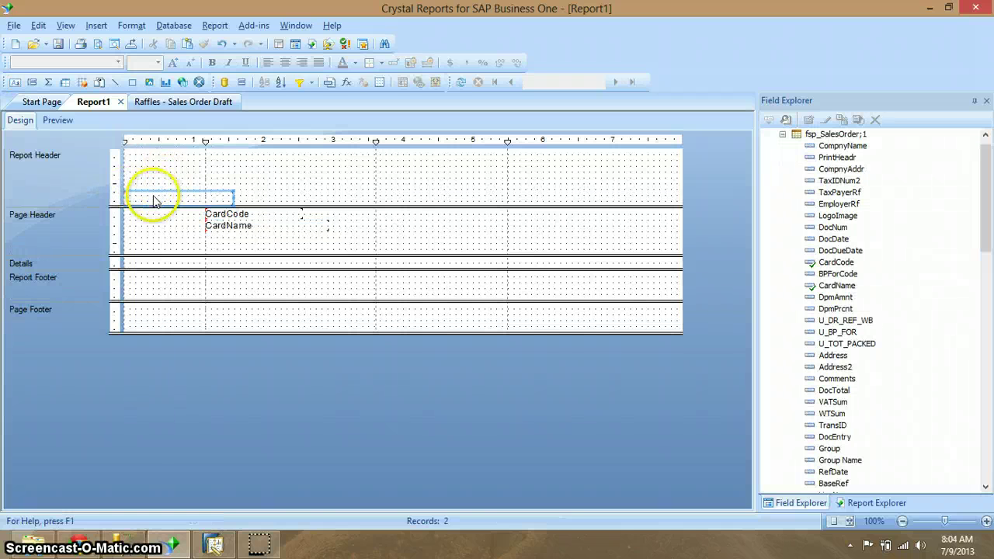
{"action": "mouse_move", "coordinate": [155, 199]}
{"action": "left_mouse_down"}
{"action": "mouse_move", "coordinate": [155, 222]}
{"action": "mouse_move", "coordinate": [157, 212]}
{"action": "left_mouse_up"}
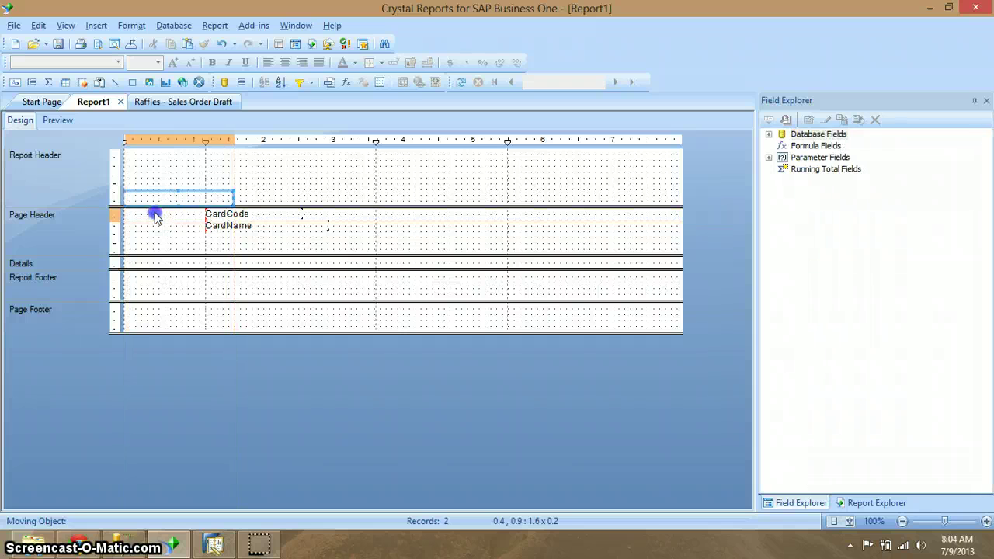
{"action": "left_click", "coordinate": [234, 215]}
{"action": "left_click_drag", "start_coordinate": [234, 214], "coordinate": [205, 214]}
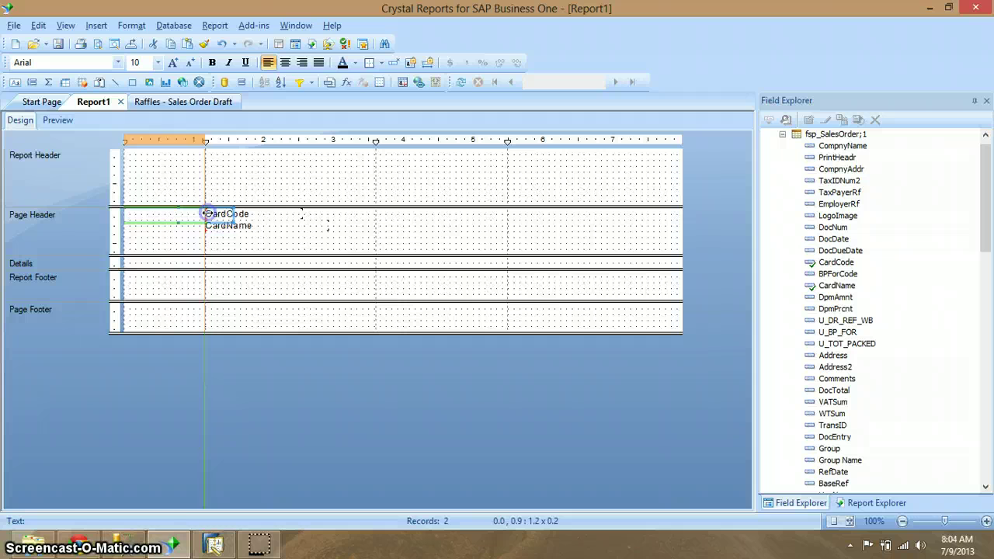
- Enter "Card Code:" as the text of the new text object beside the CardCode field
{"action": "double_click", "coordinate": [188, 214]}
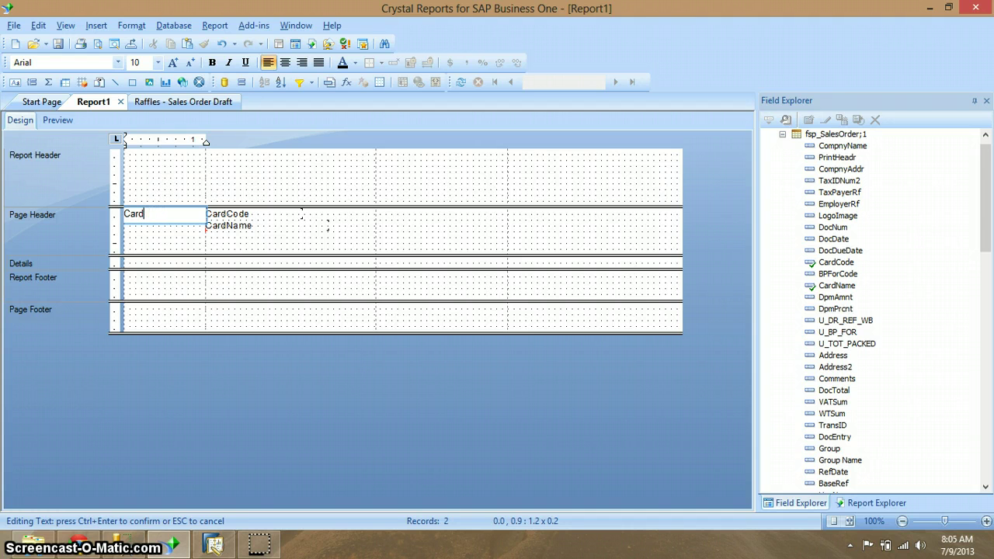
{"action": "type", "text": "e"}
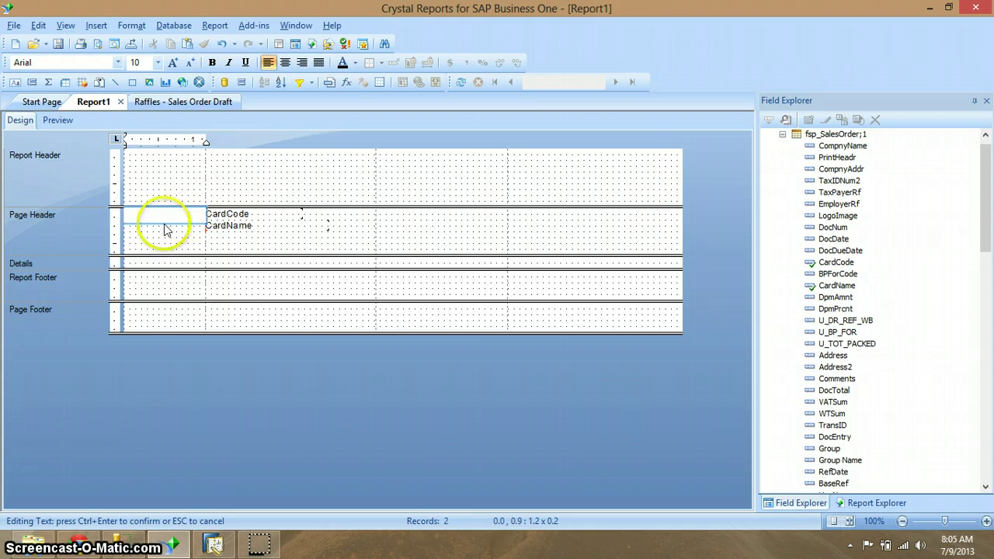
{"action": "type", "text": ":"}
{"action": "key", "text": "ctrl+Return"}
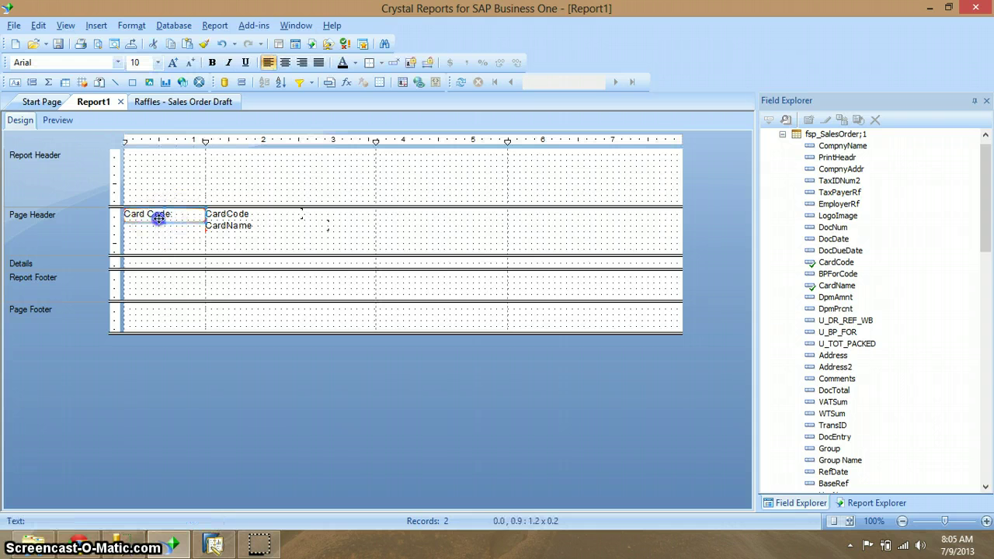
- Duplicate the Card Code label directly below it, beside the CardName field, and change the copy's text to "Card Name:"
{"action": "key", "text": "ctrl+c"}
{"action": "key", "text": "ctrl+v"}
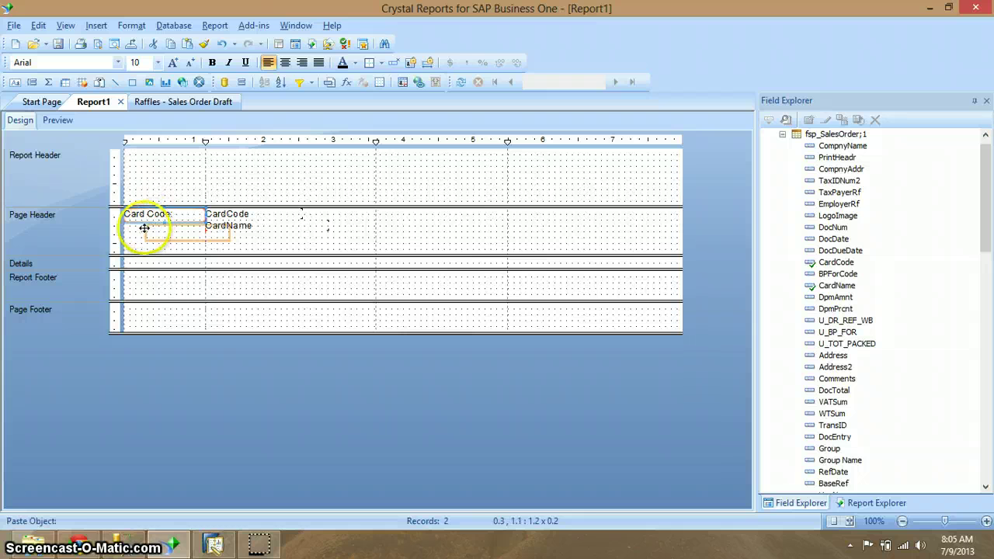
{"action": "left_click", "coordinate": [124, 223]}
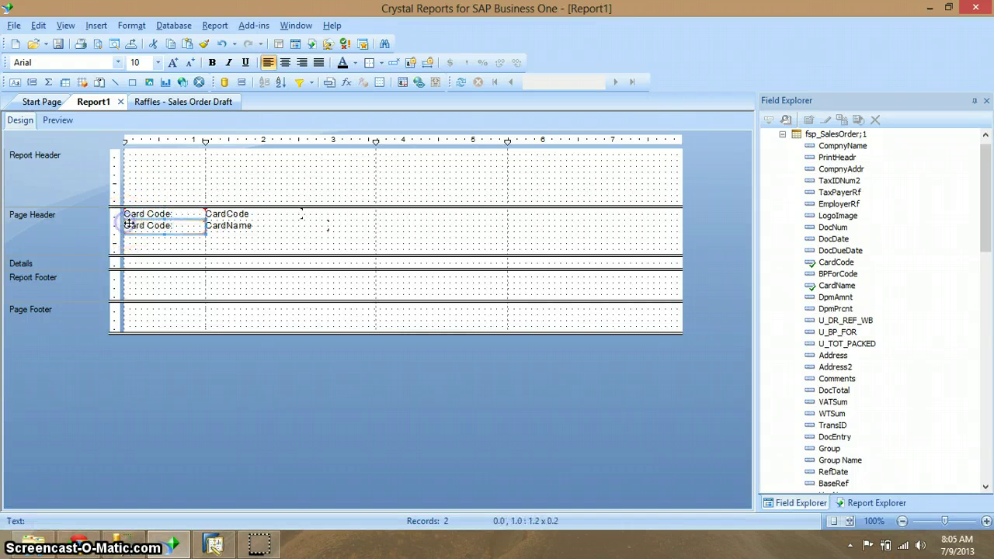
{"action": "double_click", "coordinate": [173, 225]}
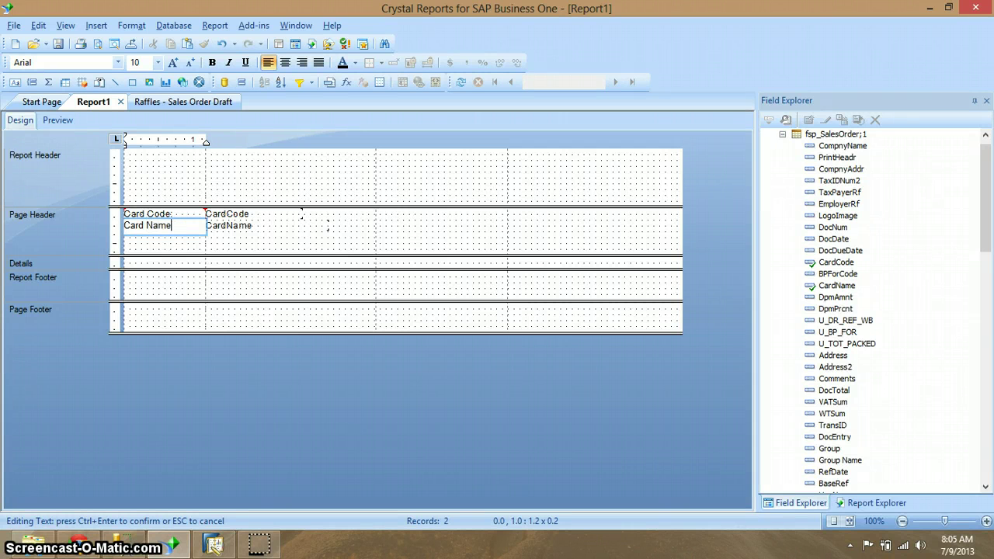
{"action": "type", "text": "Name"}
{"action": "left_click", "coordinate": [170, 245]}
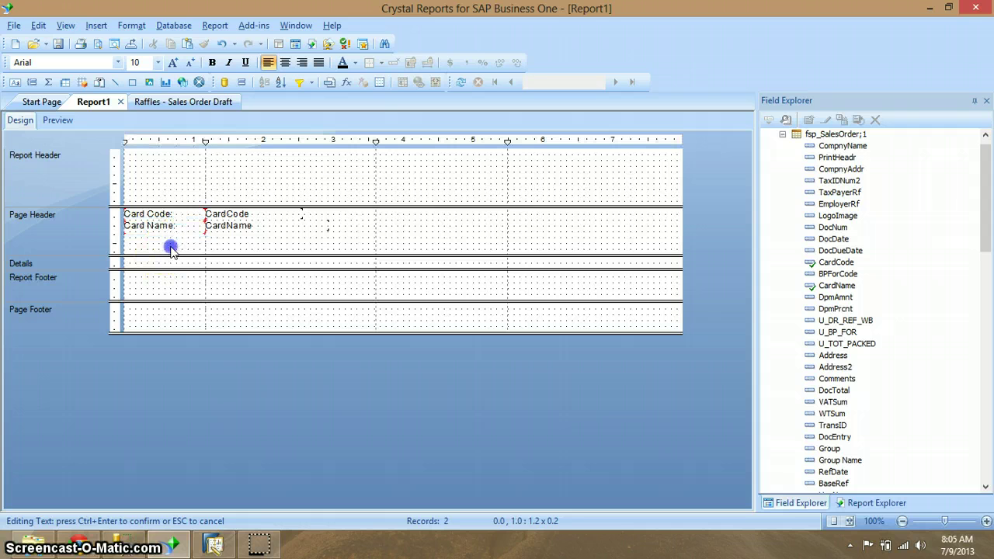
- Preview Report1, switch to SAP Business One and open the first sales order to compare its customer code and name
{"action": "left_click", "coordinate": [57, 121]}
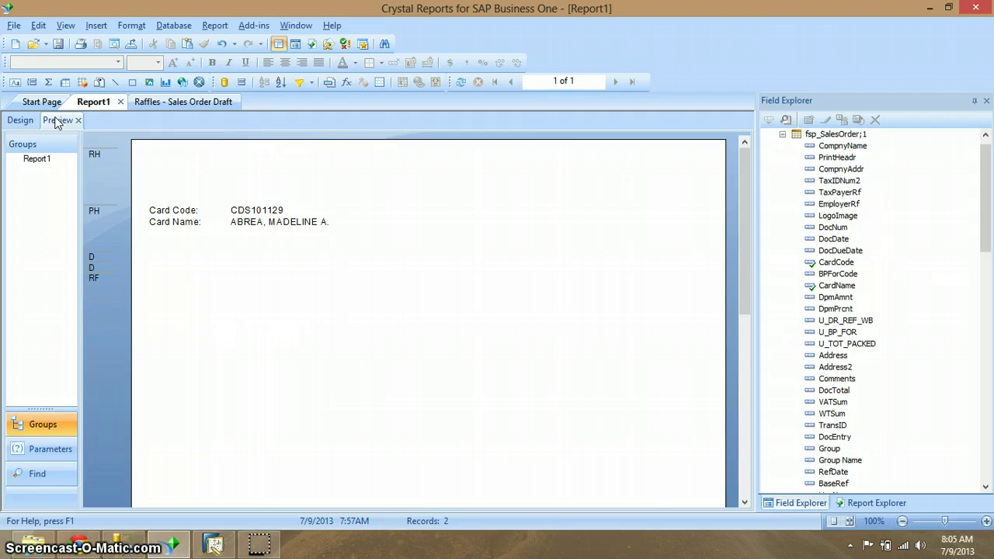
{"action": "key", "text": "alt+Tab"}
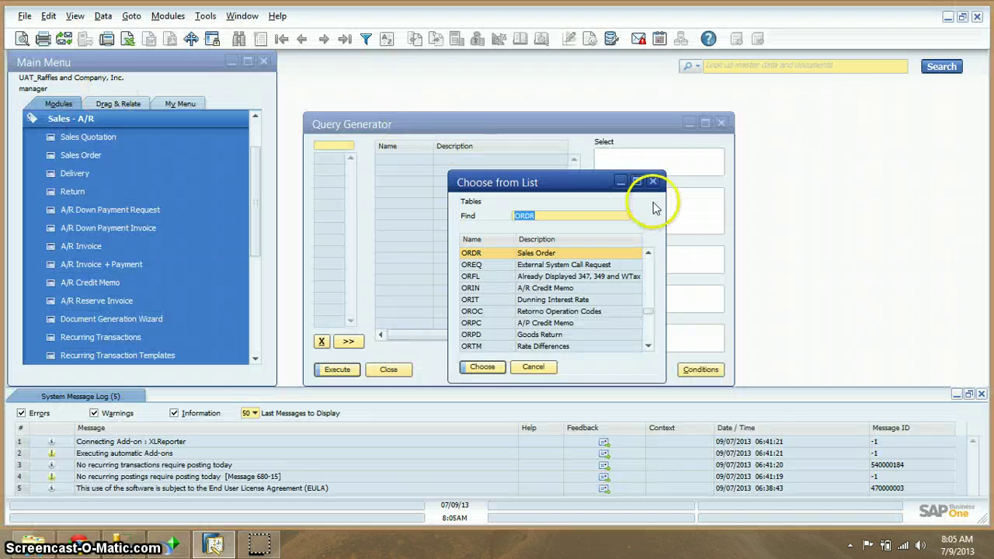
{"action": "left_click", "coordinate": [652, 180]}
{"action": "left_click", "coordinate": [720, 122]}
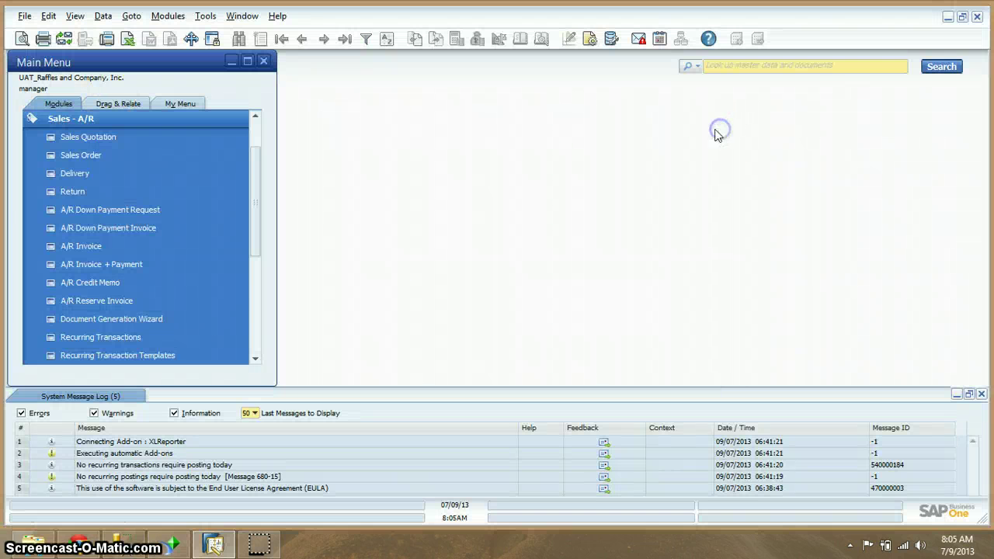
{"action": "left_click", "coordinate": [82, 159]}
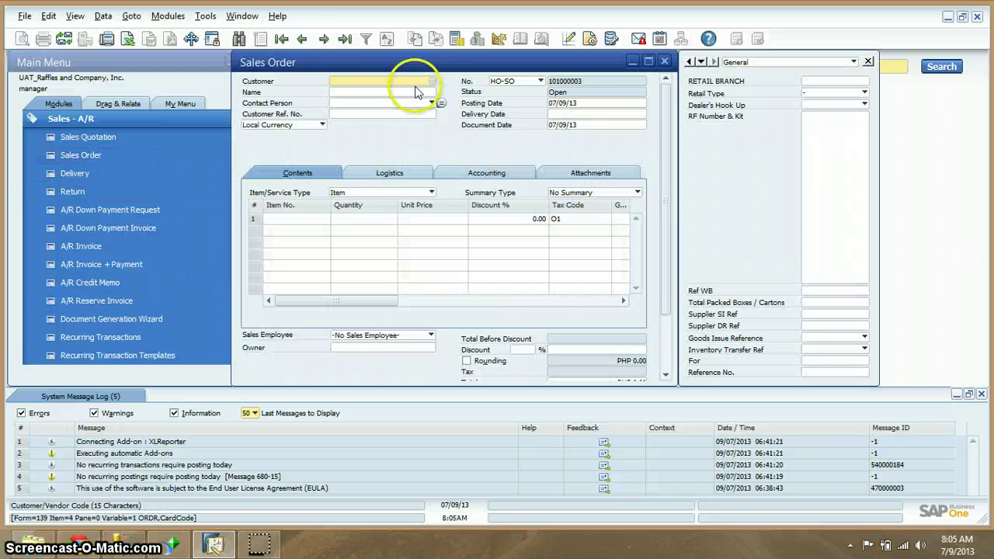
{"action": "left_click", "coordinate": [282, 38]}
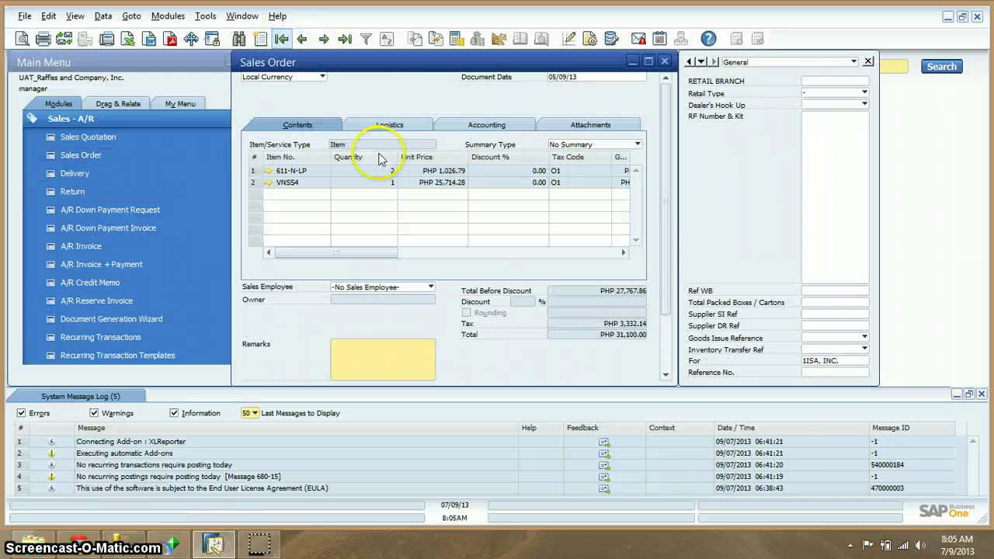
{"action": "left_click", "coordinate": [662, 179]}
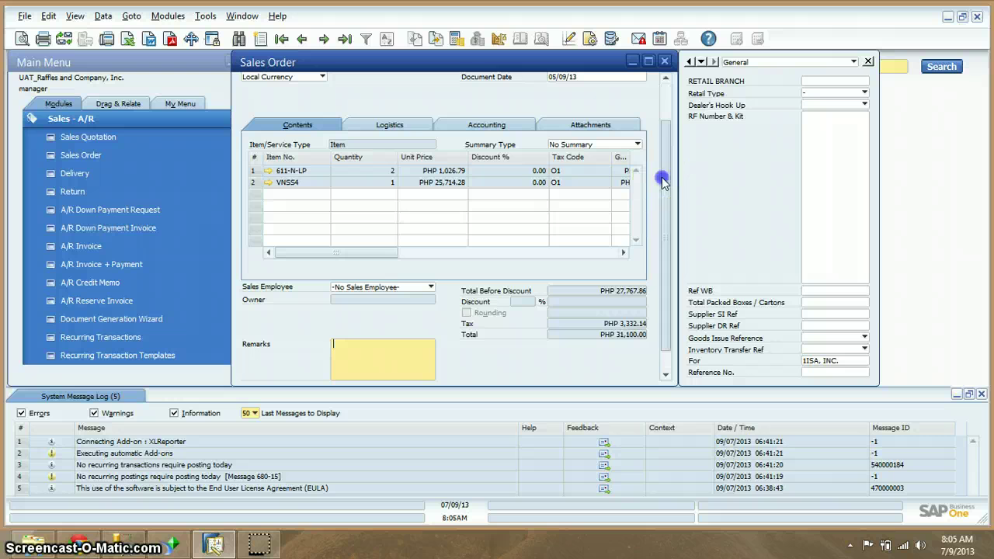
{"action": "left_click_drag", "start_coordinate": [668, 134], "coordinate": [662, 93]}
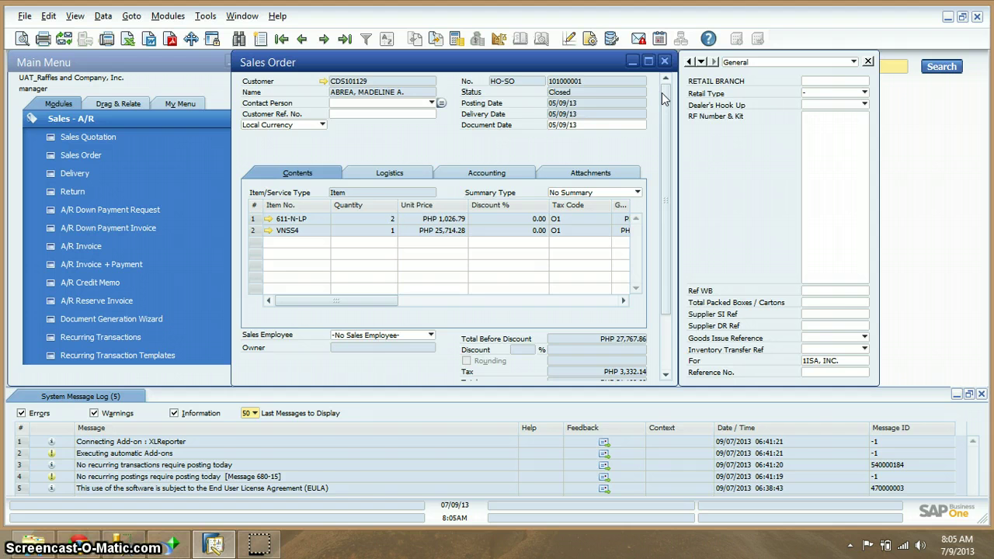
- Switch to Crystal Reports and return Report1 to its design view
{"action": "key", "text": "alt+Tab"}
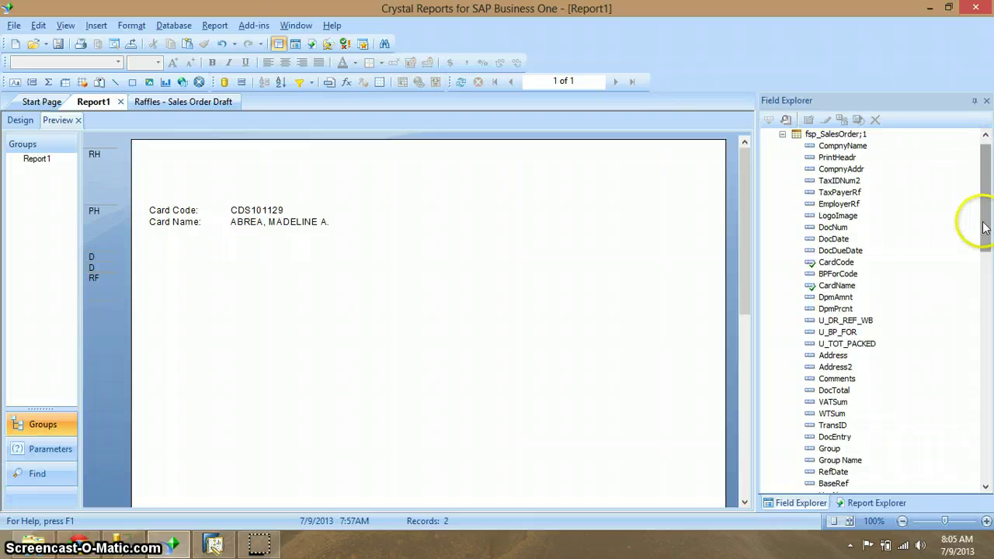
{"action": "left_click", "coordinate": [21, 121]}
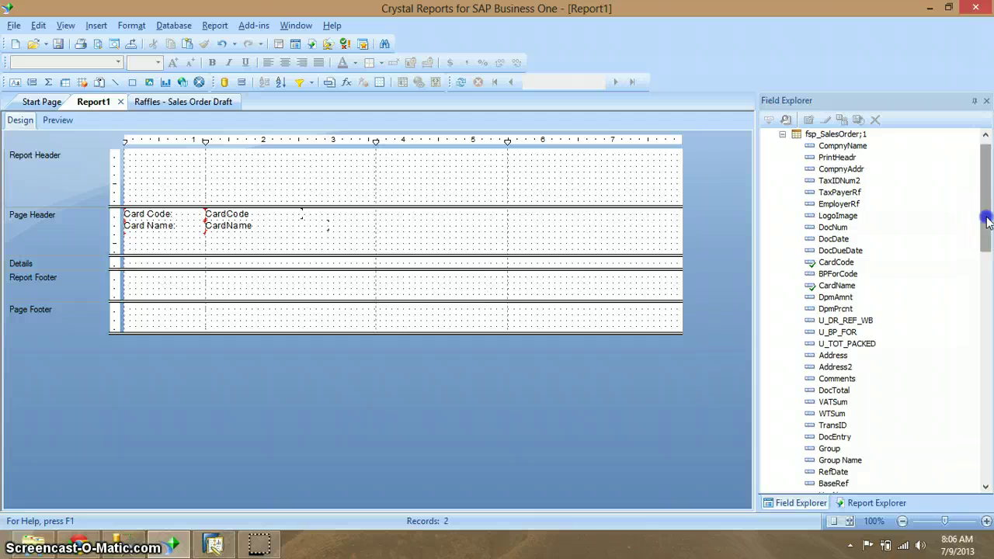
{"action": "left_click_drag", "start_coordinate": [987, 221], "coordinate": [987, 238]}
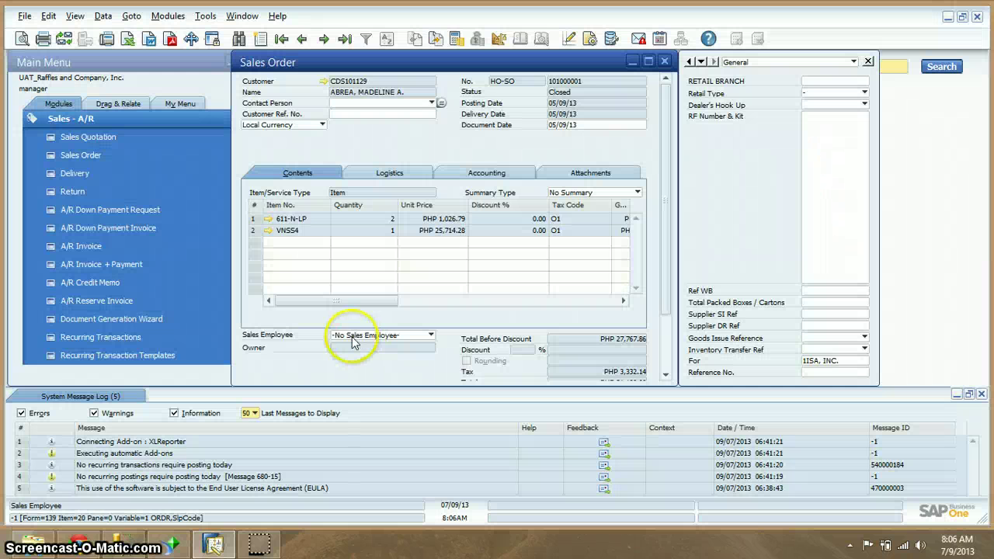
- In the SAP Business One sales order, open the first line's item master data to check its description, and close it
{"action": "left_click", "coordinate": [270, 222]}
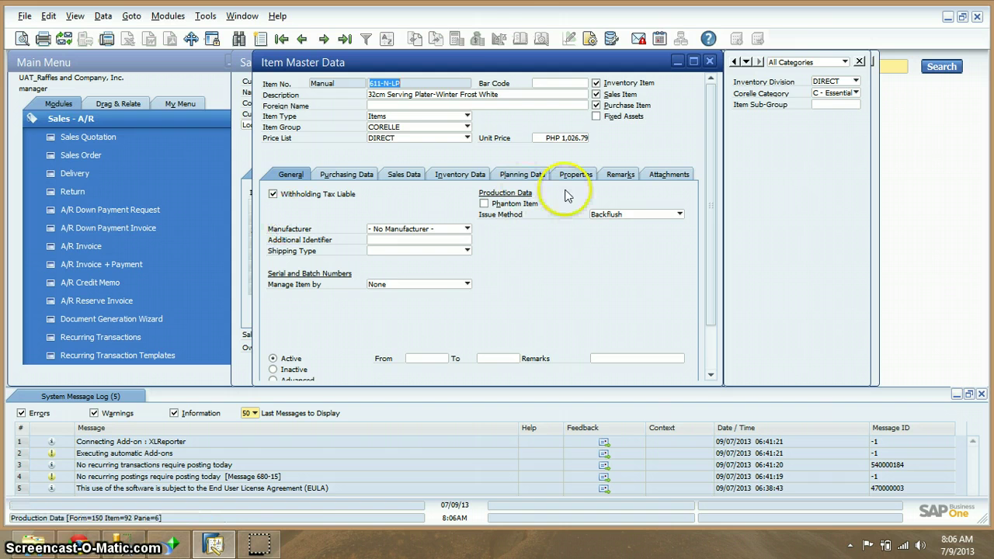
{"action": "left_click", "coordinate": [495, 94]}
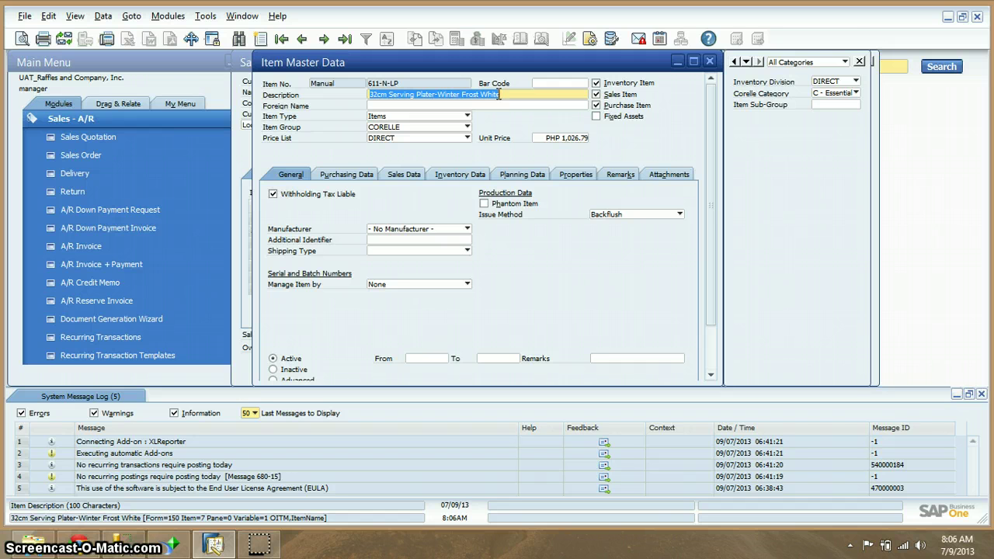
{"action": "left_click", "coordinate": [708, 61]}
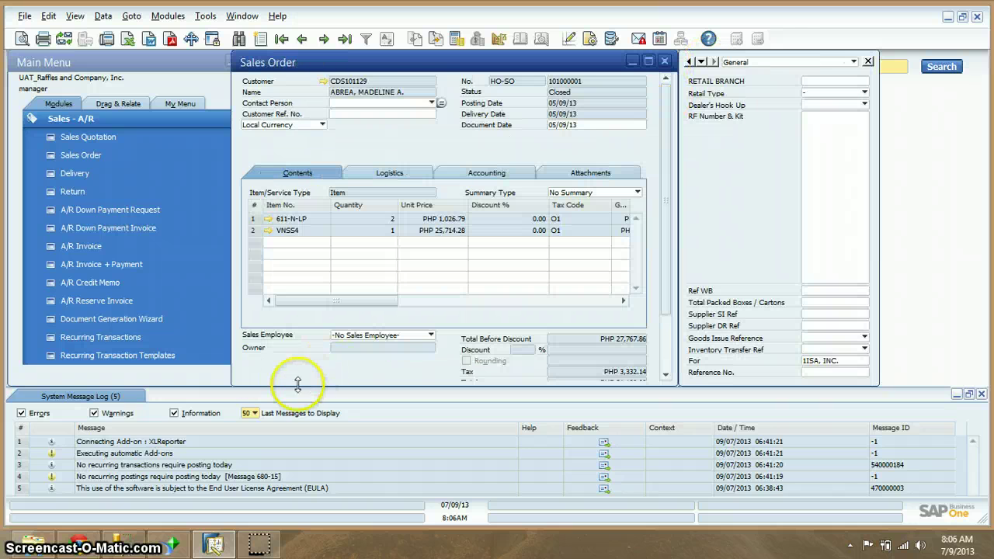
- Switch to Crystal Reports and place ItemCode, narrowed to 1.2 inches, and Dscription side by side in the Details section
{"action": "key", "text": "alt+Tab"}
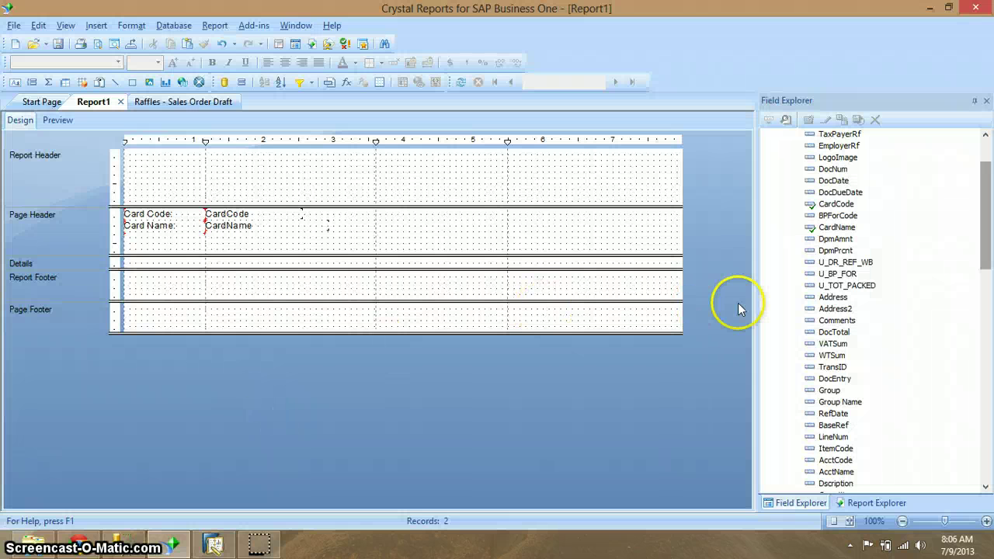
{"action": "left_click_drag", "start_coordinate": [985, 218], "coordinate": [986, 273]}
{"action": "left_click_drag", "start_coordinate": [835, 273], "coordinate": [130, 262]}
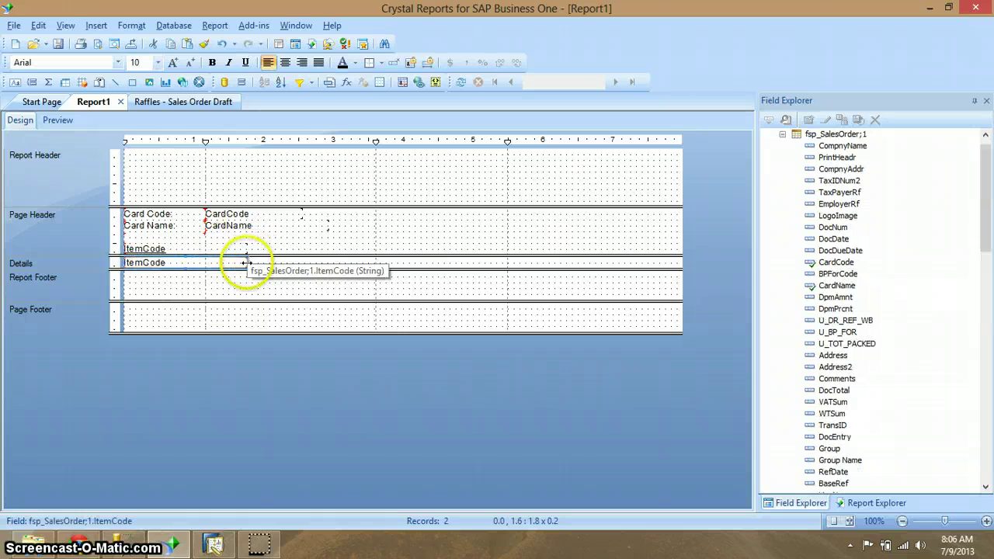
{"action": "left_click_drag", "start_coordinate": [246, 263], "coordinate": [204, 263]}
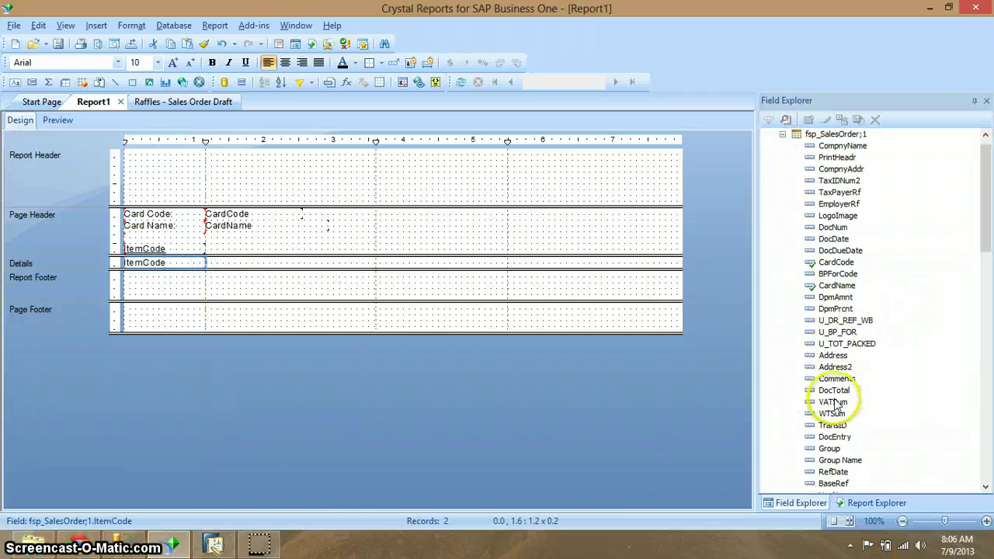
{"action": "left_click_drag", "start_coordinate": [980, 155], "coordinate": [988, 245]}
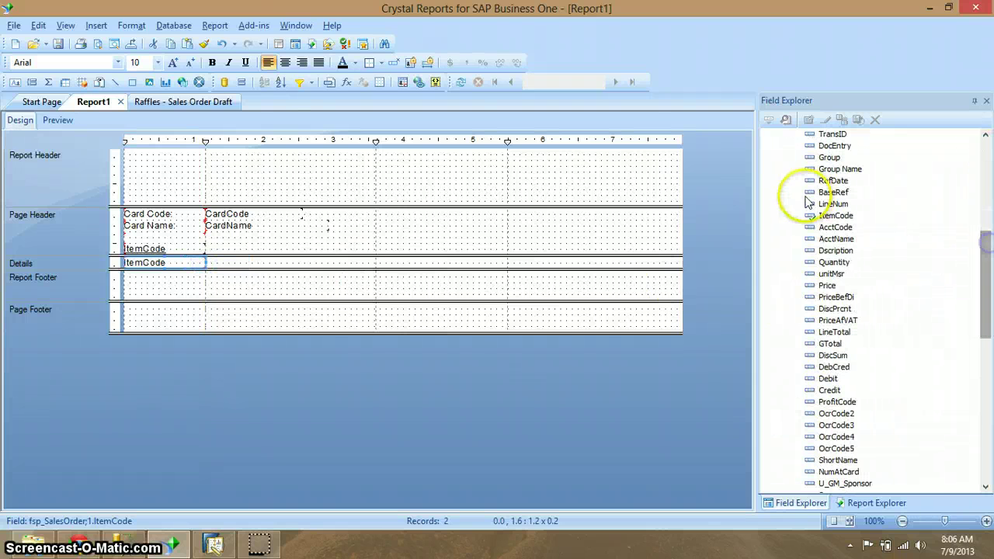
{"action": "left_click_drag", "start_coordinate": [834, 250], "coordinate": [211, 263]}
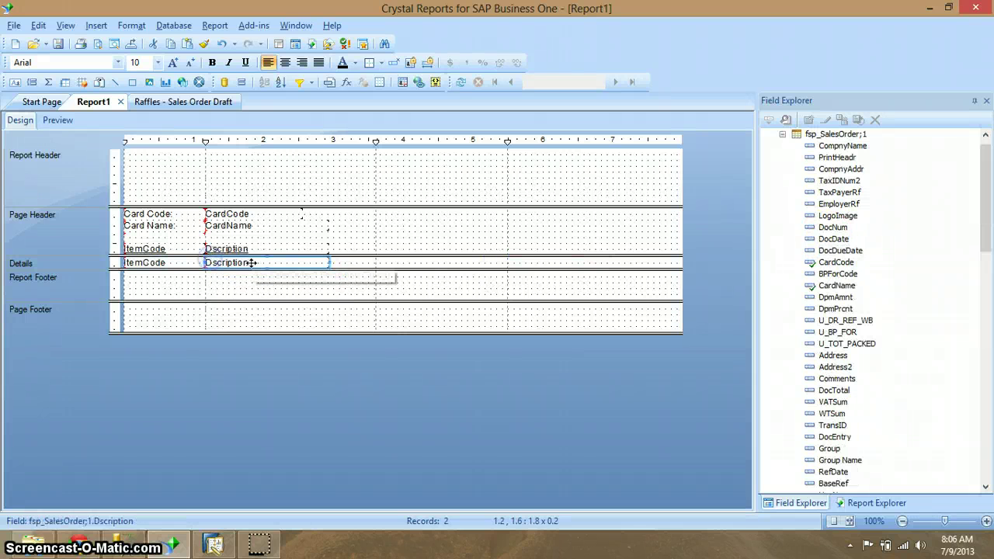
- Enable Can Grow for the Dscription field in the Details section
{"action": "right_click", "coordinate": [250, 261]}
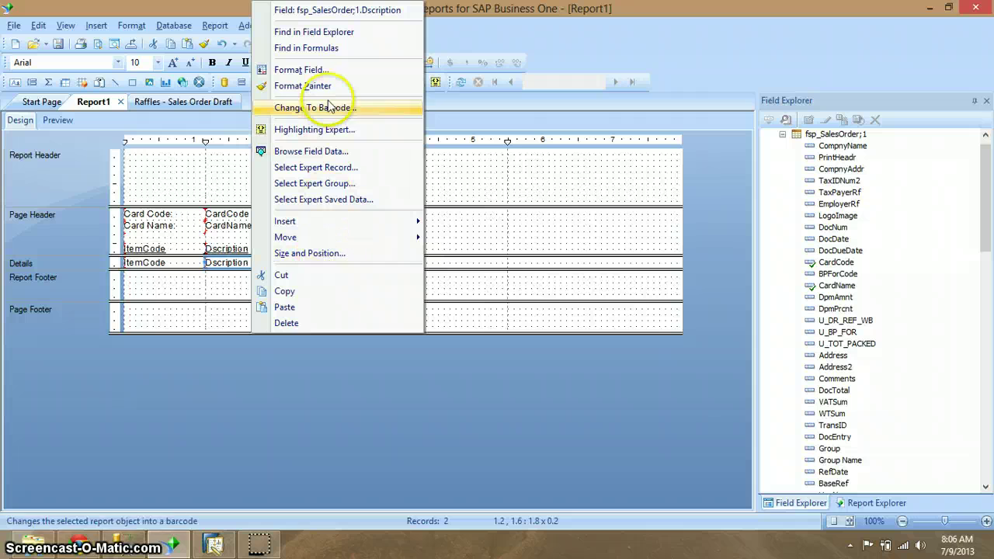
{"action": "left_click", "coordinate": [319, 70]}
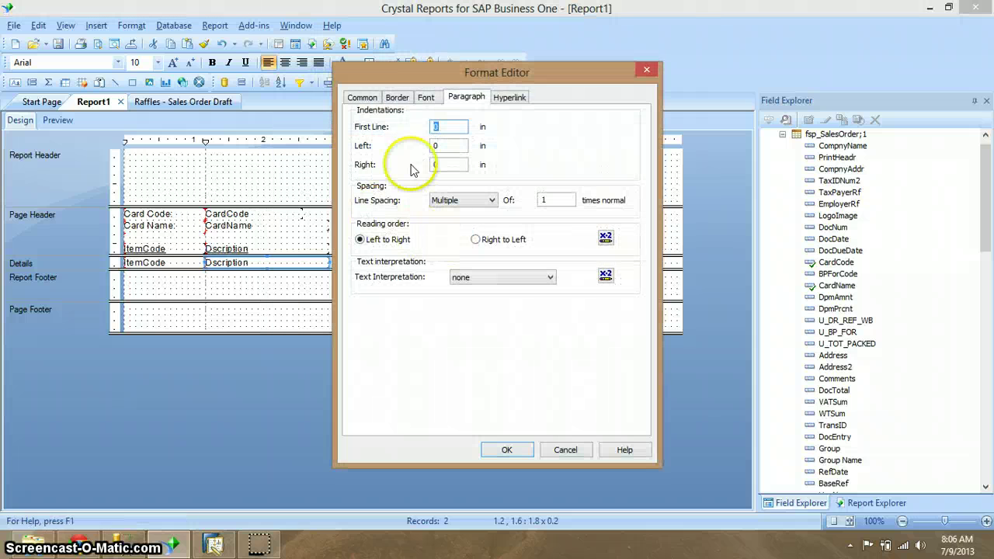
{"action": "left_click", "coordinate": [363, 99]}
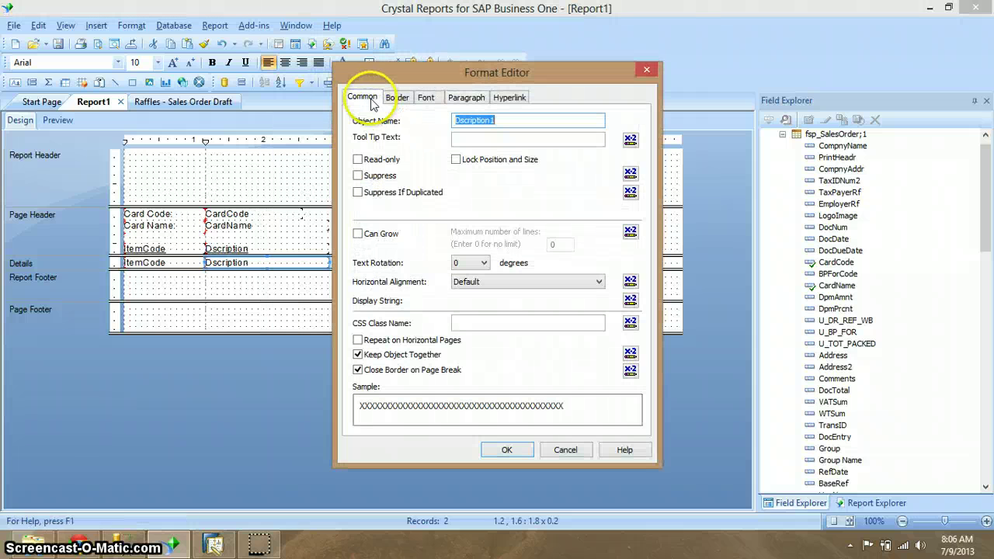
{"action": "left_click", "coordinate": [357, 234]}
{"action": "left_click", "coordinate": [509, 450]}
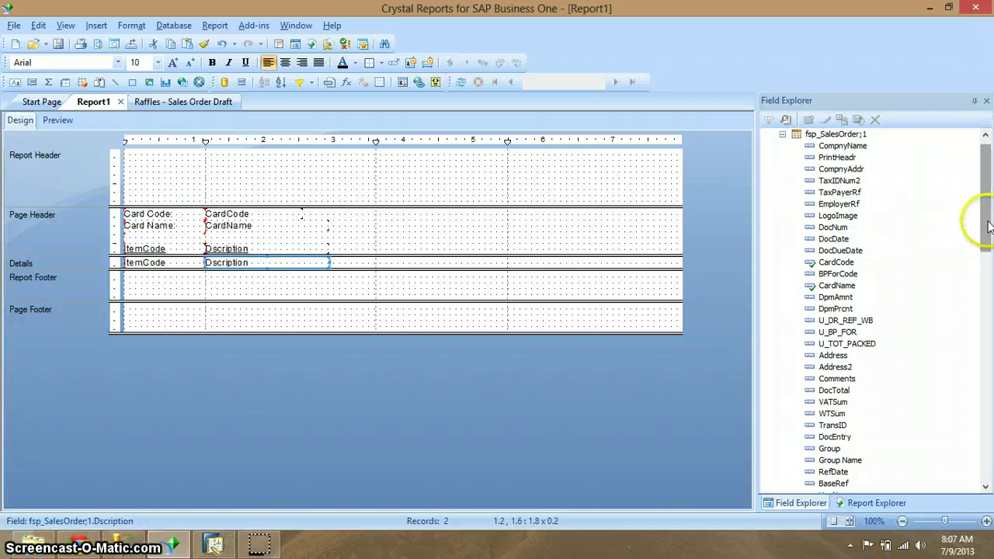
- Place the Quantity and Price fields after Dscription in the Details section, with Price widened to 0.9 inches
{"action": "left_click_drag", "start_coordinate": [988, 225], "coordinate": [989, 299]}
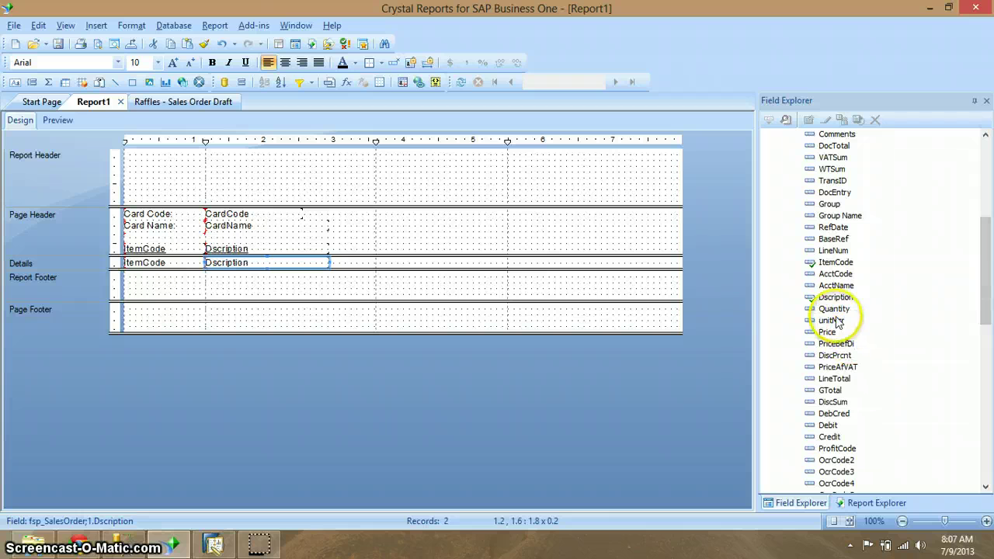
{"action": "left_click_drag", "start_coordinate": [832, 308], "coordinate": [335, 262]}
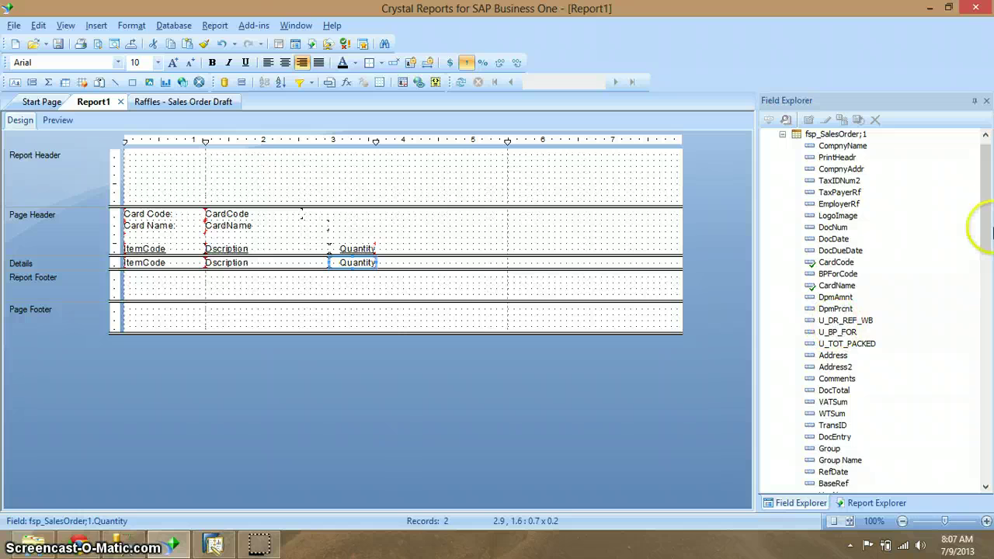
{"action": "left_click_drag", "start_coordinate": [978, 221], "coordinate": [978, 377]}
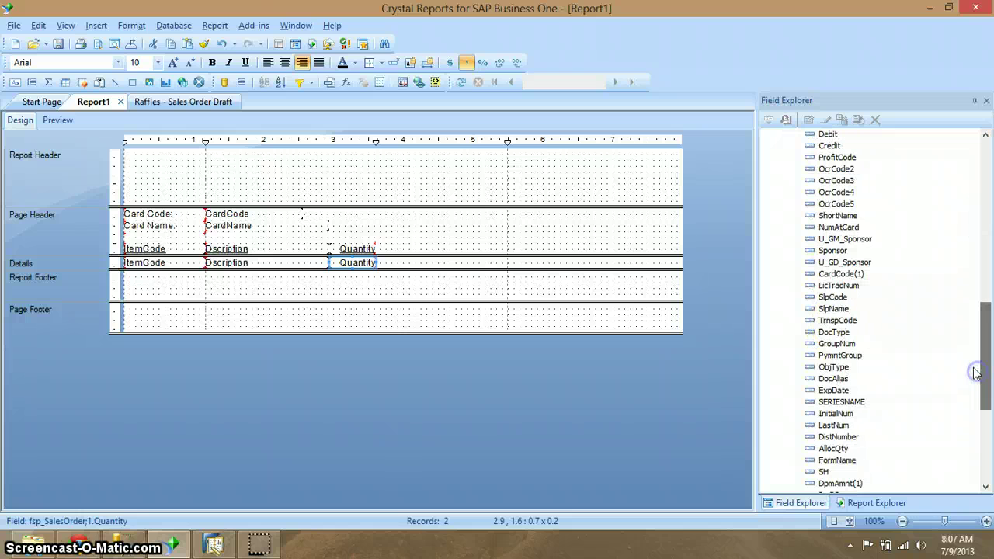
{"action": "left_click_drag", "start_coordinate": [981, 333], "coordinate": [982, 258]}
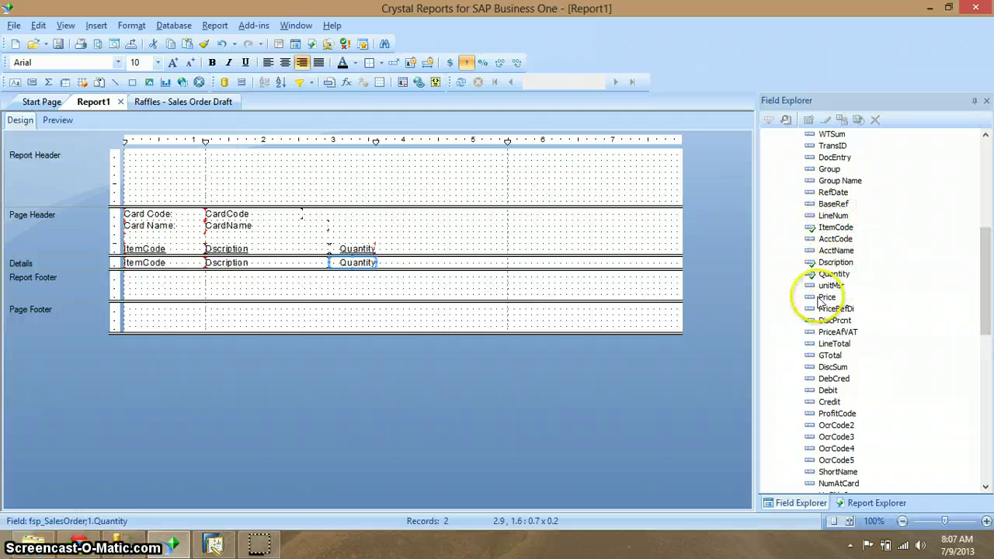
{"action": "left_click_drag", "start_coordinate": [824, 296], "coordinate": [477, 258]}
{"action": "left_click_drag", "start_coordinate": [417, 262], "coordinate": [416, 265]}
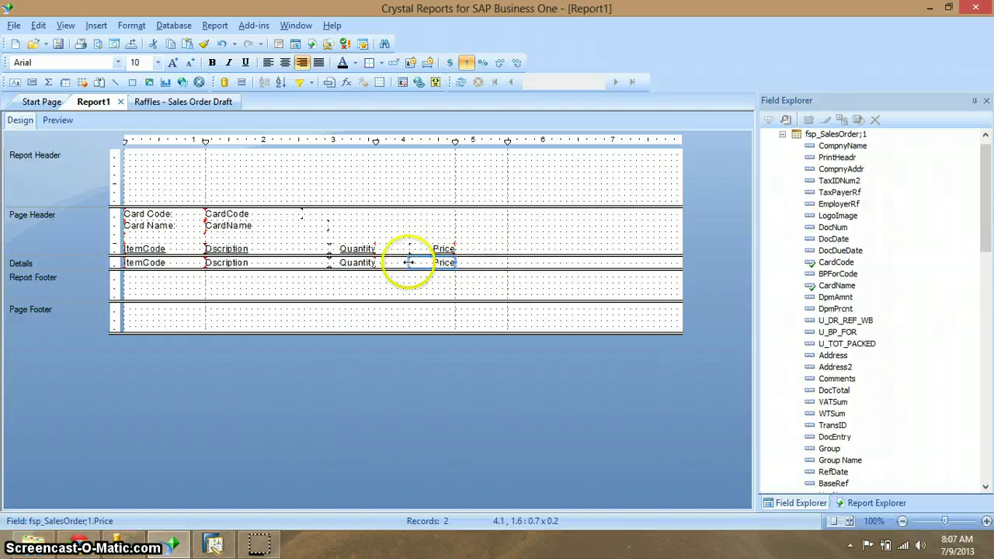
{"action": "left_click_drag", "start_coordinate": [408, 262], "coordinate": [392, 262]}
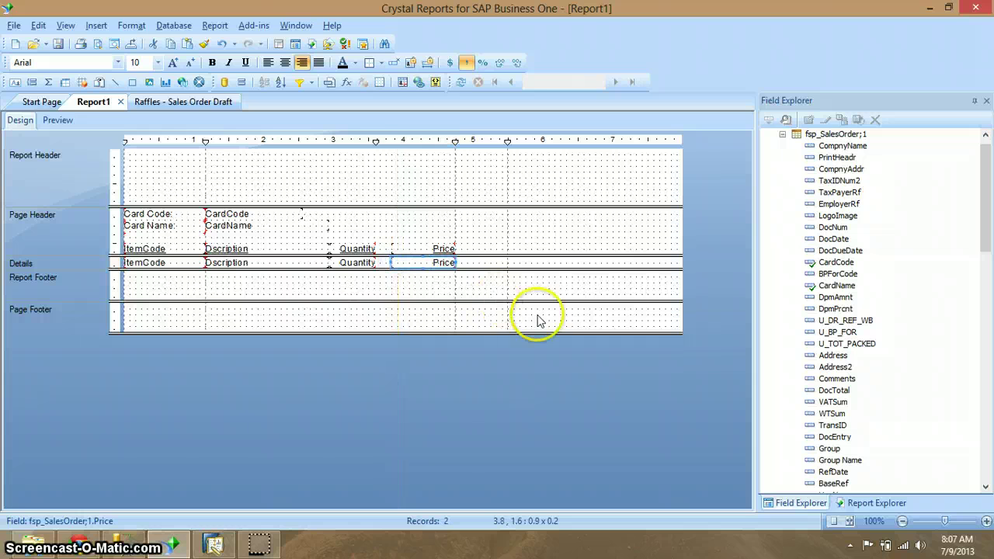
- Preview Report1 and compare its quantities and prices with the sales order in SAP Business One, then examine the order's Total (LC) column
{"action": "left_click_drag", "start_coordinate": [981, 223], "coordinate": [984, 258]}
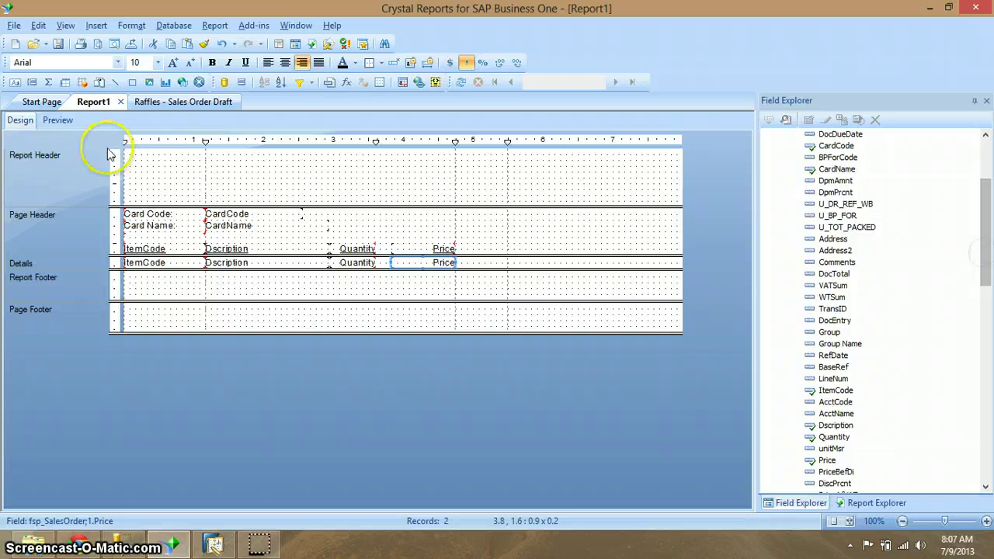
{"action": "left_click", "coordinate": [62, 121]}
{"action": "left_click", "coordinate": [366, 325]}
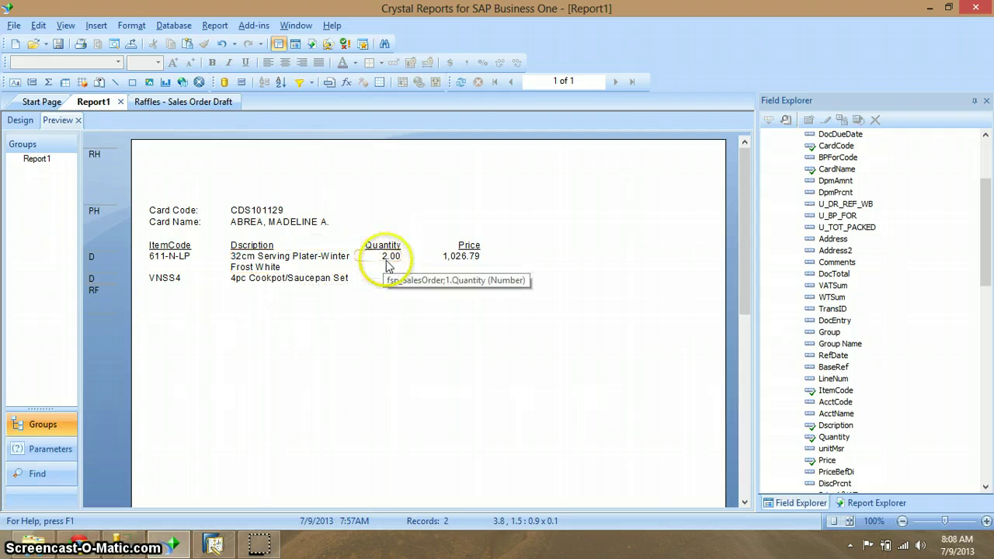
{"action": "key", "text": "alt+Tab"}
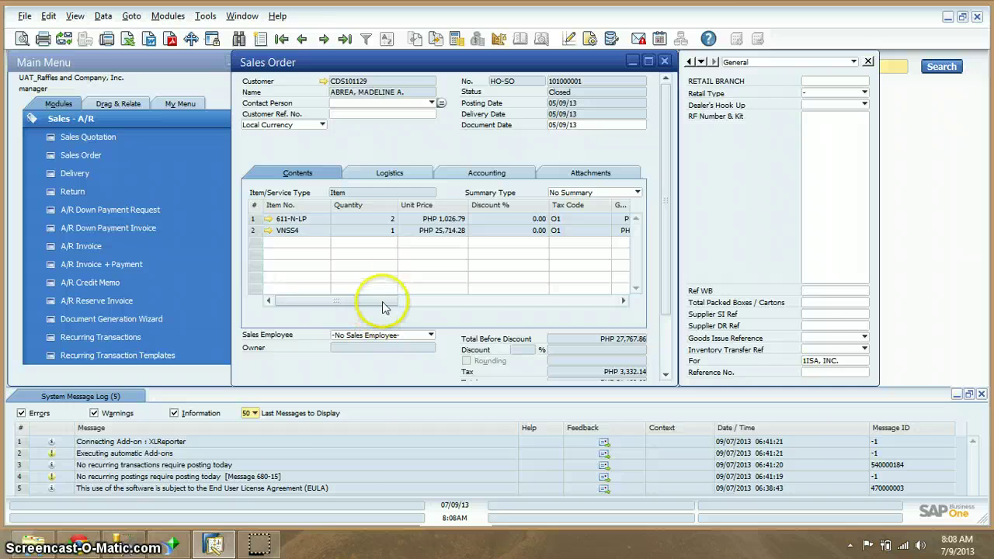
{"action": "key", "text": "alt+Tab"}
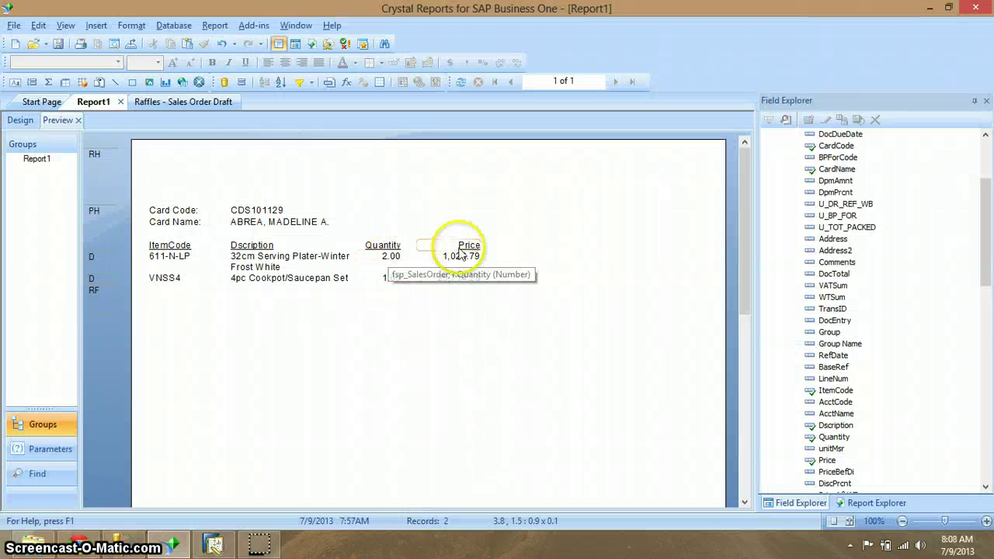
{"action": "key", "text": "alt+Tab"}
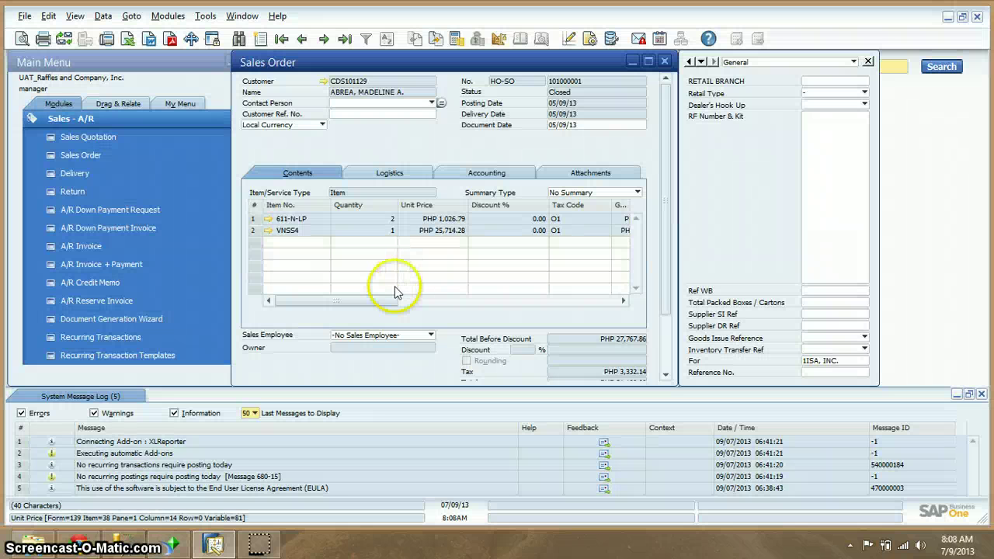
{"action": "scroll", "coordinate": [354, 303], "scroll_direction": "right", "scroll_amount": 5}
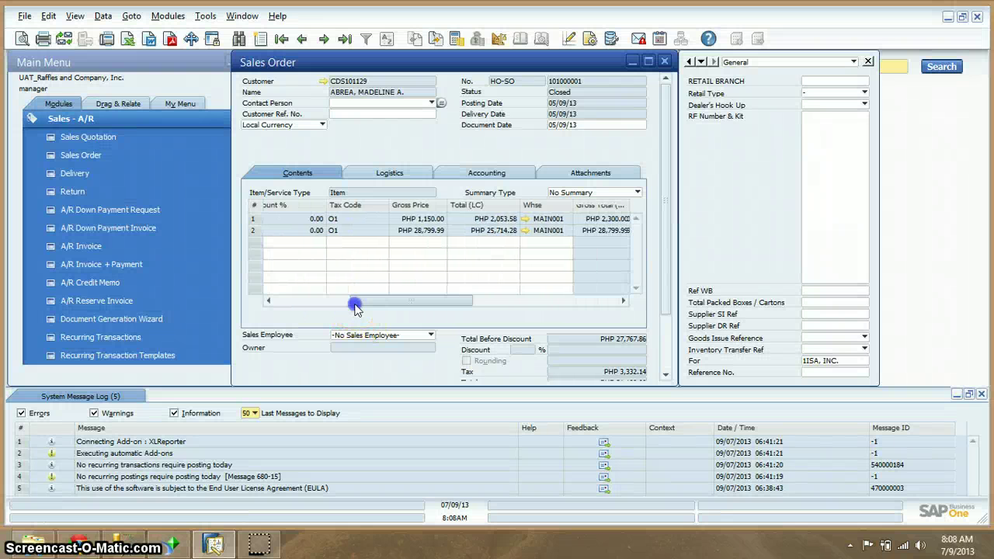
{"action": "scroll", "coordinate": [357, 302], "scroll_direction": "right", "scroll_amount": 3}
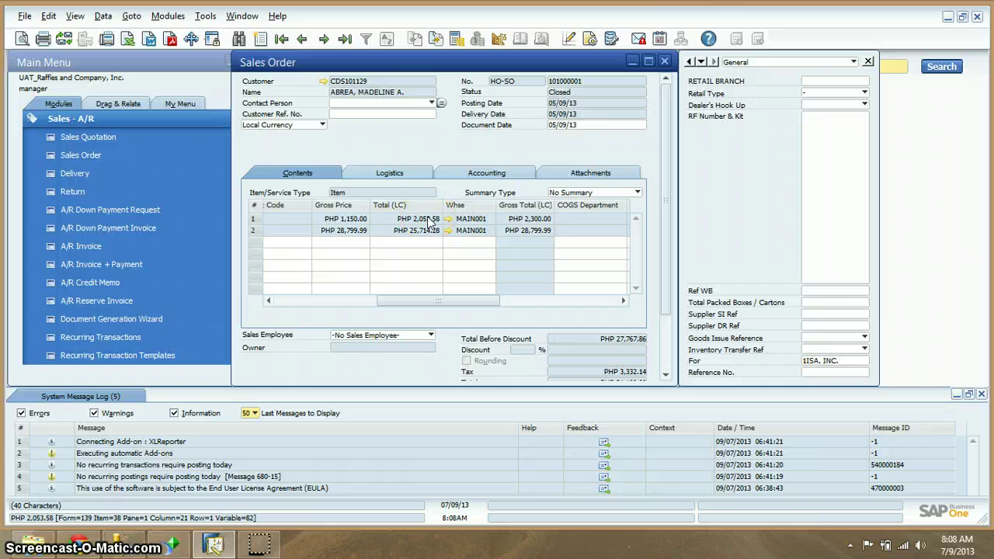
- Switch to Crystal Reports, add LineTotal beside Price in the detail rows, and compare it with the order's Total (LC) in SAP Business One
{"action": "key", "text": "alt+Tab"}
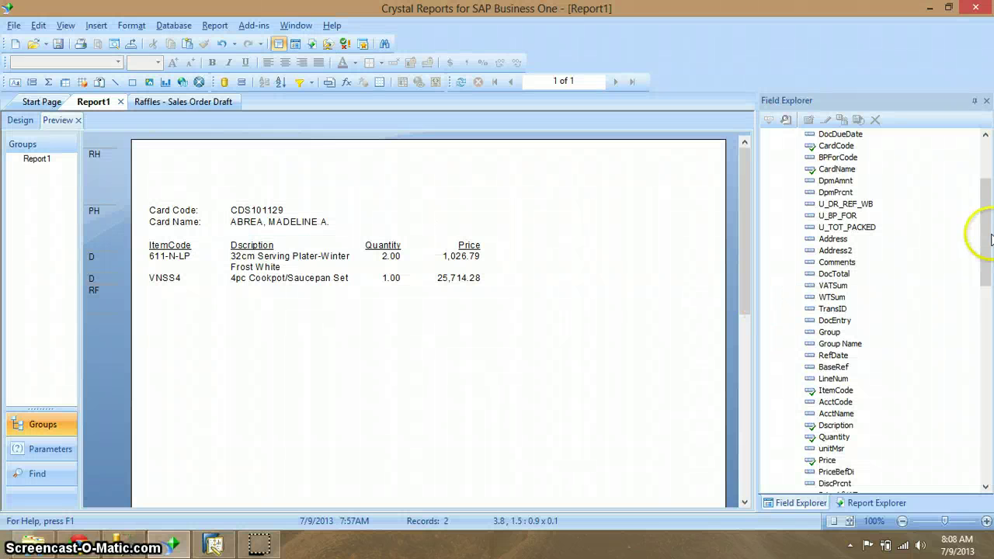
{"action": "left_click_drag", "start_coordinate": [984, 231], "coordinate": [983, 290]}
{"action": "left_click_drag", "start_coordinate": [832, 298], "coordinate": [505, 255]}
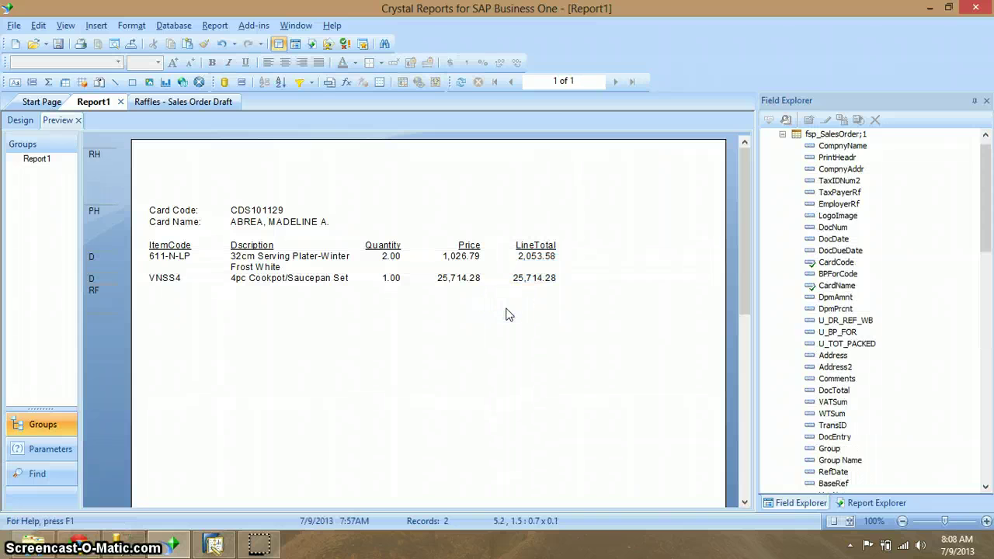
{"action": "key", "text": "alt+Tab"}
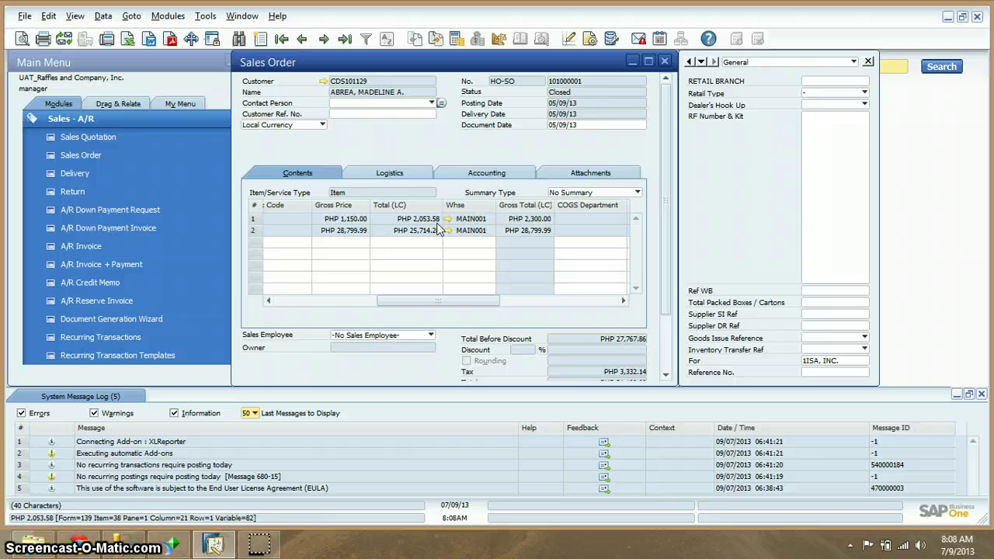
{"action": "key", "text": "alt+Tab"}
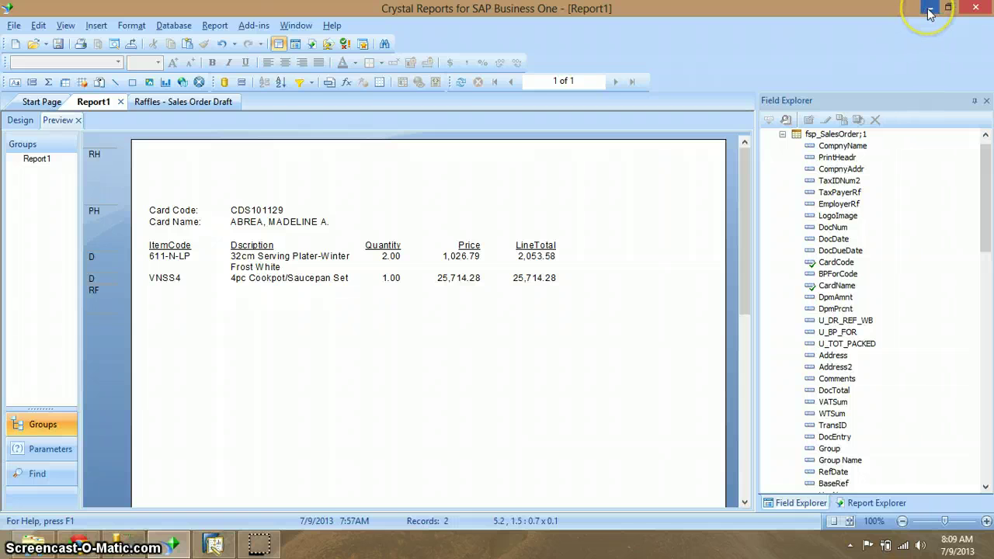
- In Crystal Reports, open the recent report Sales Reports.rpt and look through its monthly sales cross-tab
{"action": "left_click", "coordinate": [43, 102]}
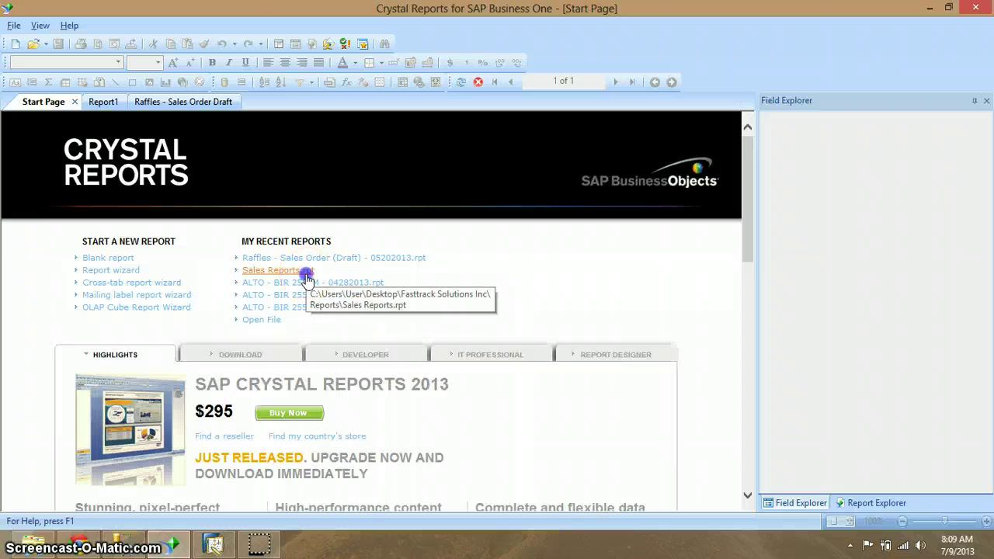
{"action": "left_click", "coordinate": [275, 270]}
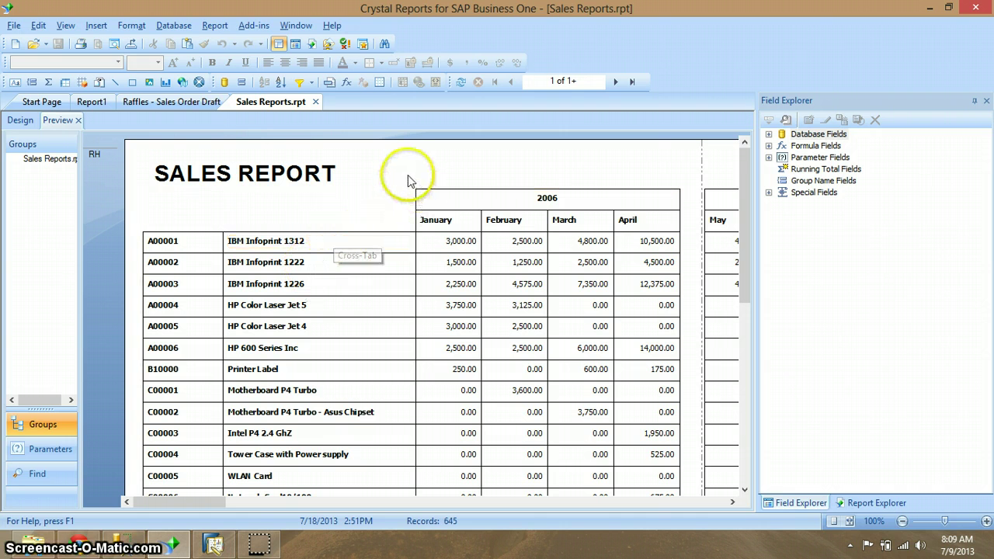
{"action": "left_click", "coordinate": [435, 174]}
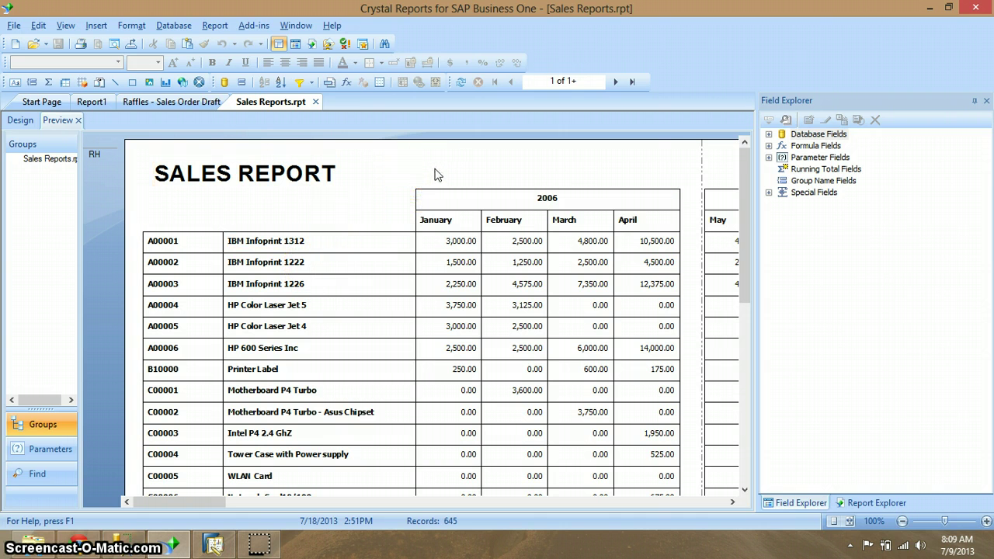
{"action": "scroll", "coordinate": [434, 174], "scroll_direction": "down", "scroll_amount": 5}
{"action": "scroll", "coordinate": [435, 174], "scroll_direction": "down", "scroll_amount": 8}
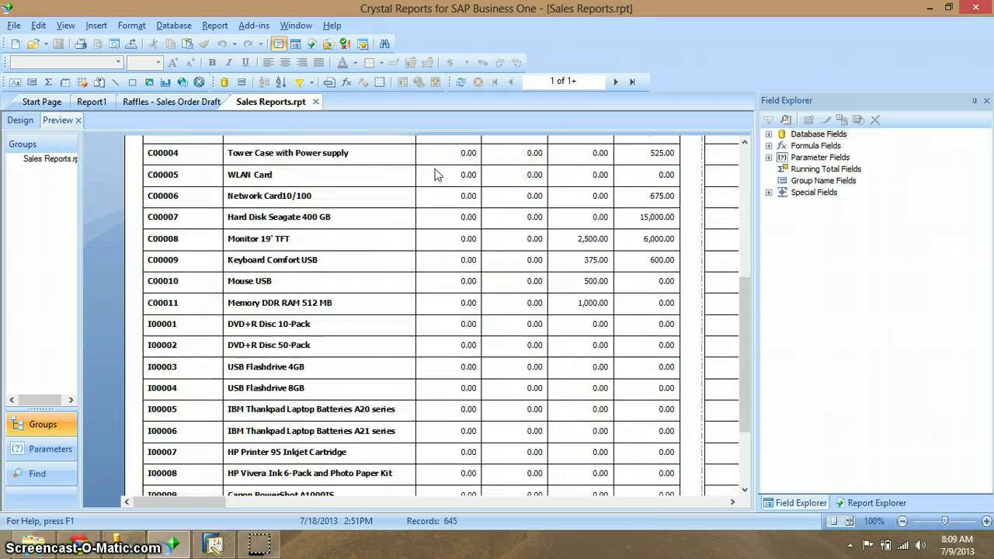
{"action": "scroll", "coordinate": [435, 174], "scroll_direction": "up", "scroll_amount": 11}
{"action": "scroll", "coordinate": [432, 173], "scroll_direction": "up", "scroll_amount": 2}
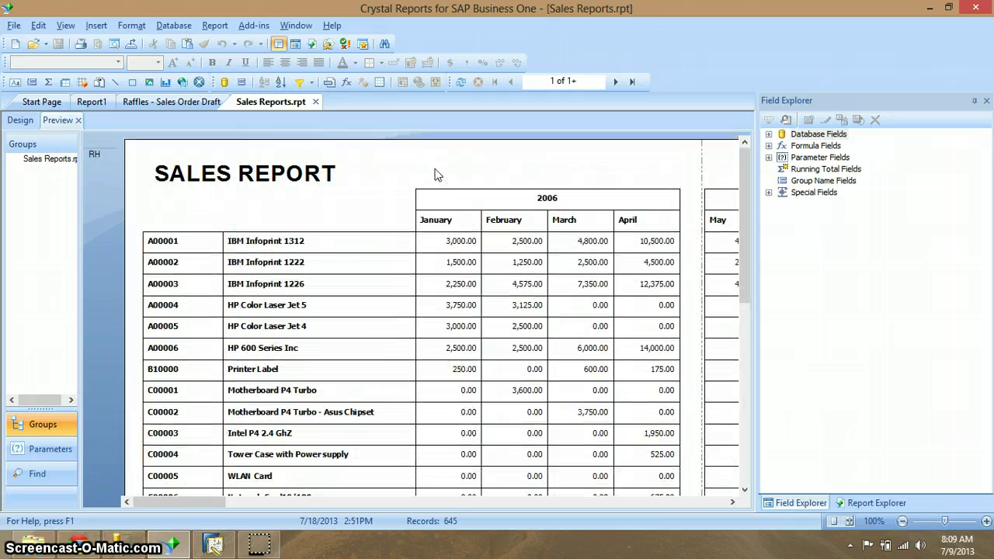
{"action": "left_click_drag", "start_coordinate": [208, 506], "coordinate": [161, 507]}
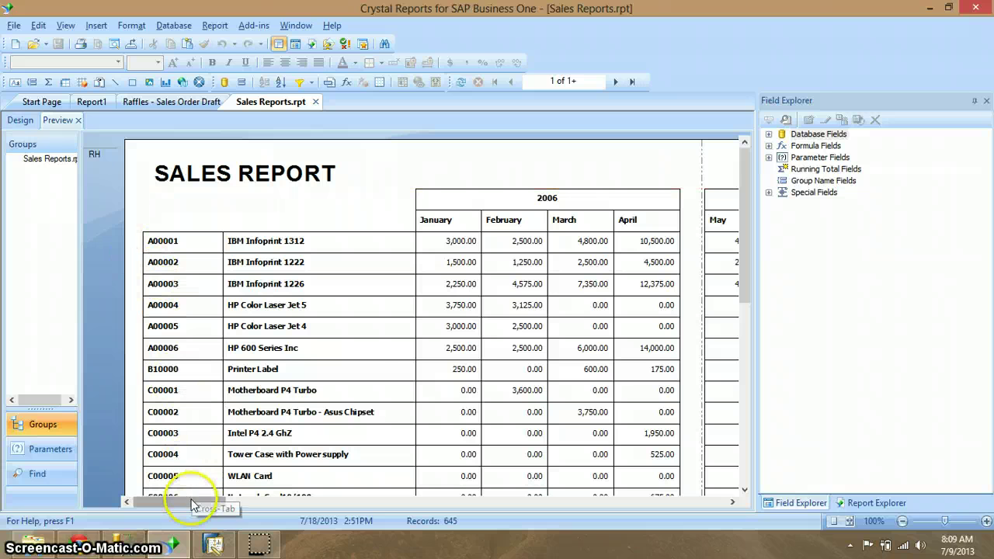
{"action": "left_click_drag", "start_coordinate": [193, 506], "coordinate": [165, 522]}
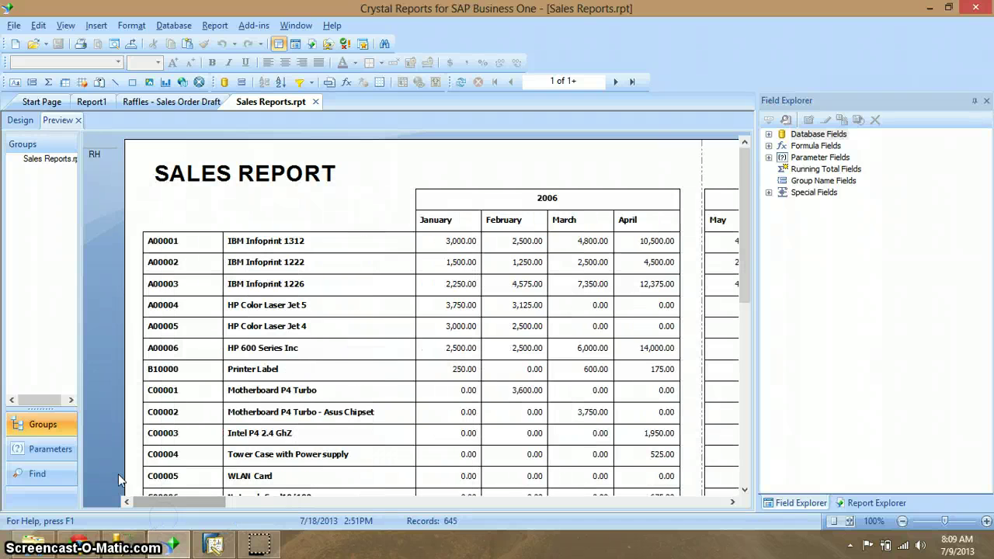
- Switch to File Explorer and look through the Downloads folder for sample report files
{"action": "left_click", "coordinate": [35, 545]}
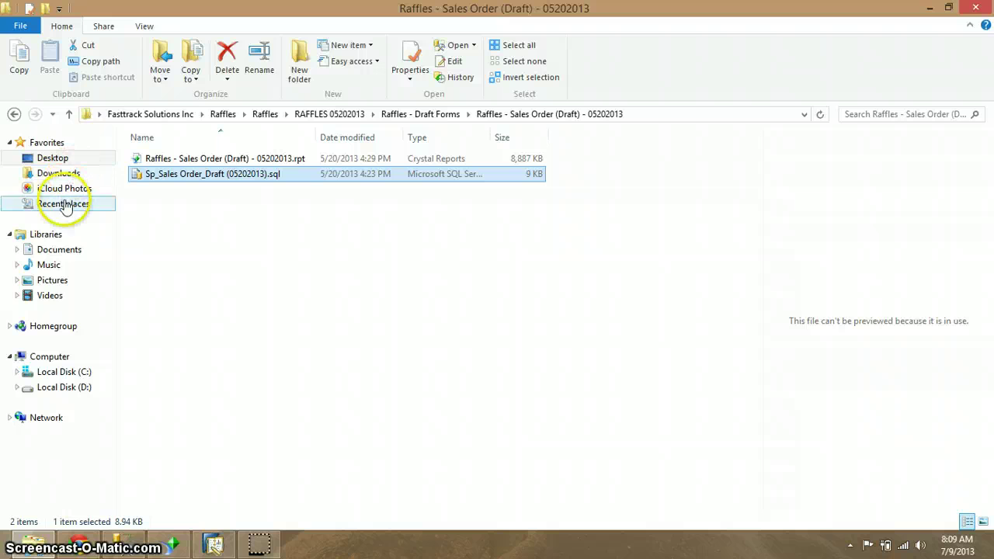
{"action": "left_click", "coordinate": [58, 173]}
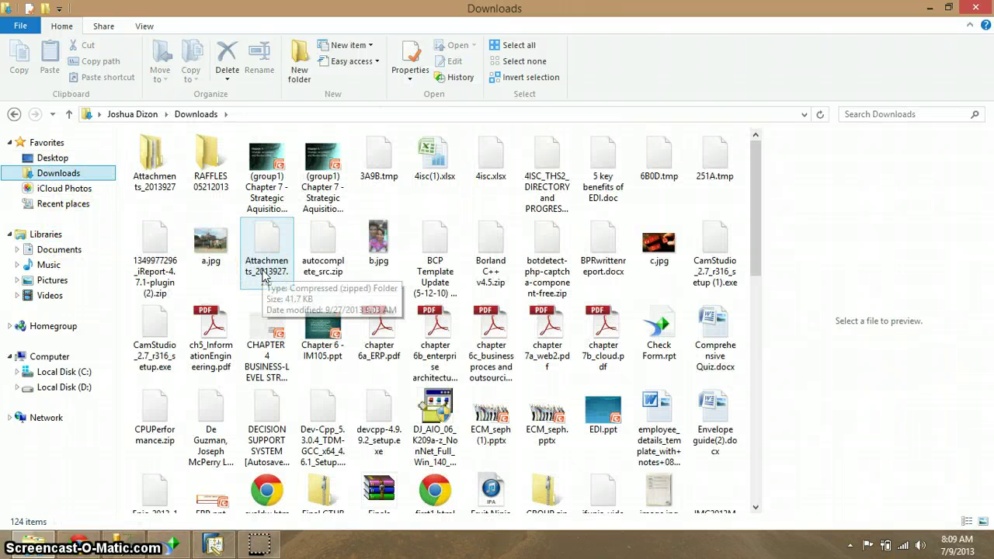
{"action": "left_click", "coordinate": [684, 158]}
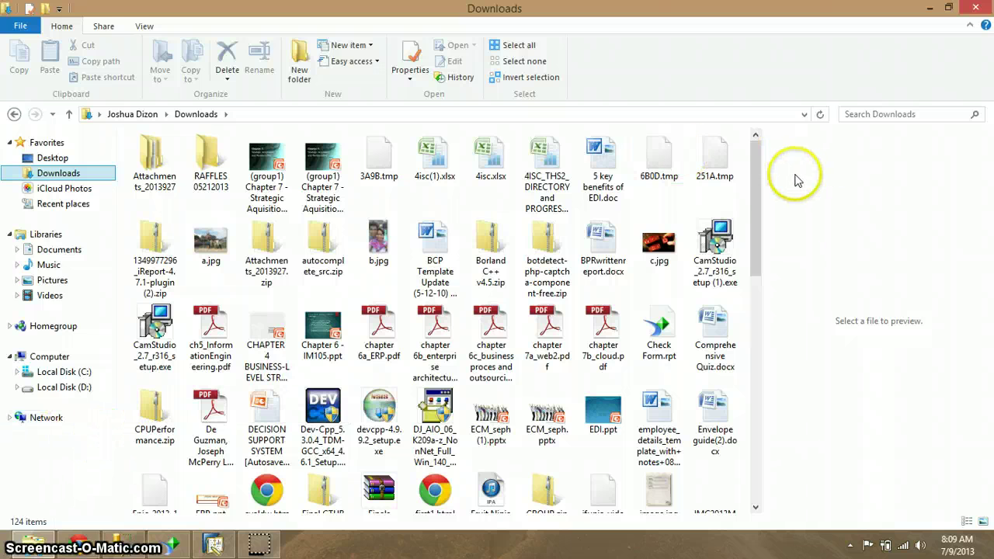
{"action": "mouse_move", "coordinate": [761, 169]}
{"action": "left_mouse_down"}
{"action": "mouse_move", "coordinate": [751, 249]}
{"action": "mouse_move", "coordinate": [767, 401]}
{"action": "mouse_move", "coordinate": [753, 282]}
{"action": "mouse_move", "coordinate": [757, 136]}
{"action": "mouse_move", "coordinate": [753, 159]}
{"action": "left_mouse_up"}
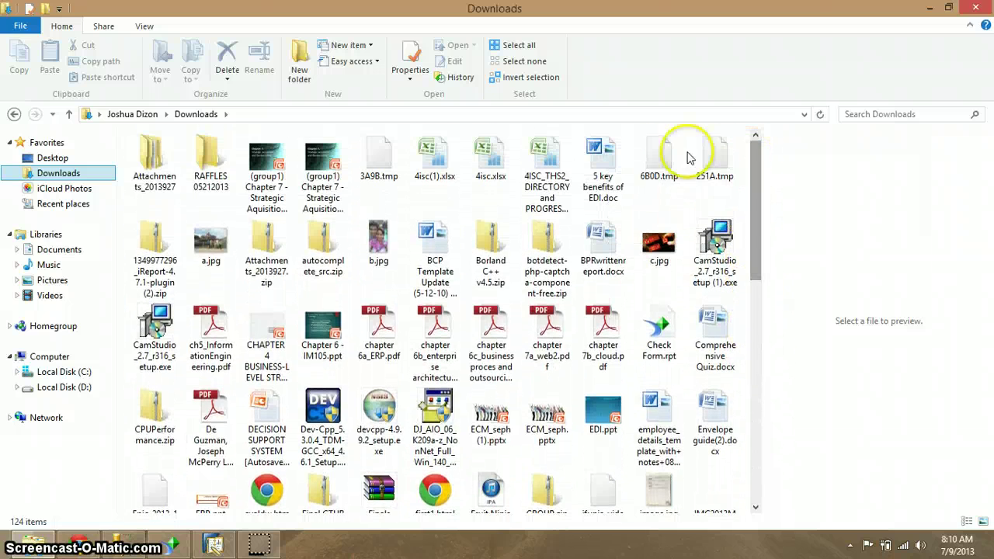
{"action": "left_click", "coordinate": [29, 541]}
{"action": "left_click", "coordinate": [35, 541]}
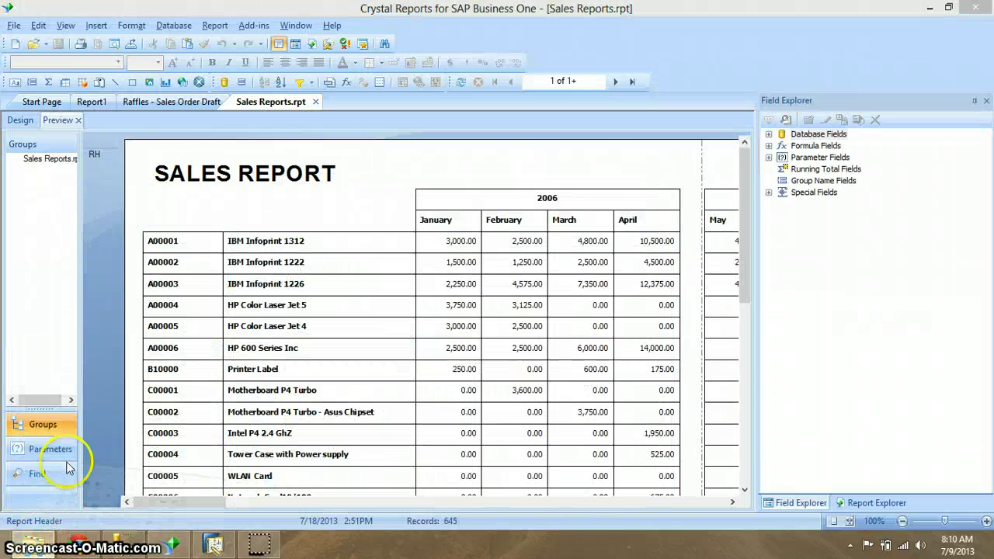
- Browse the Reports folder within Fasttrack Solutions Inc on the Desktop, then return to its parent folder
{"action": "left_click", "coordinate": [97, 161]}
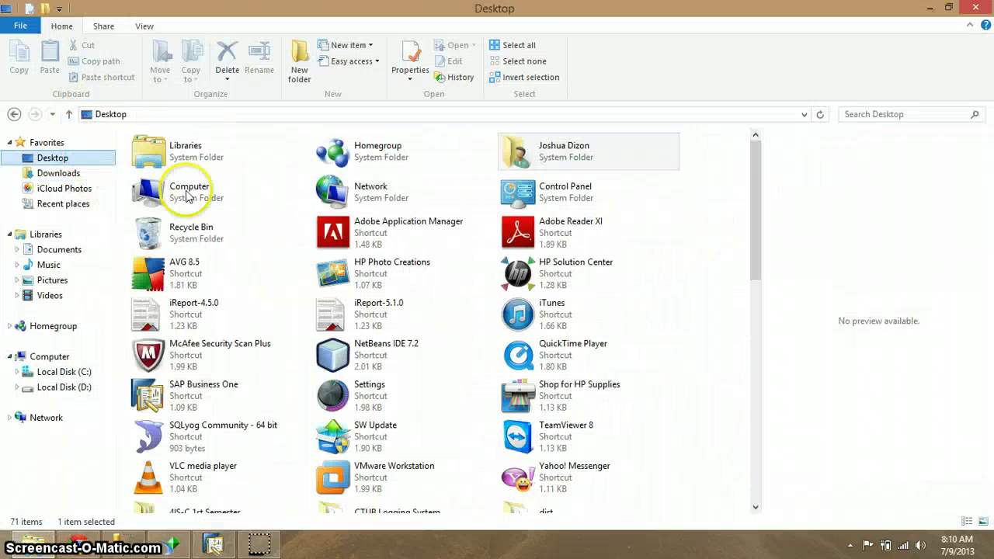
{"action": "left_click", "coordinate": [629, 222]}
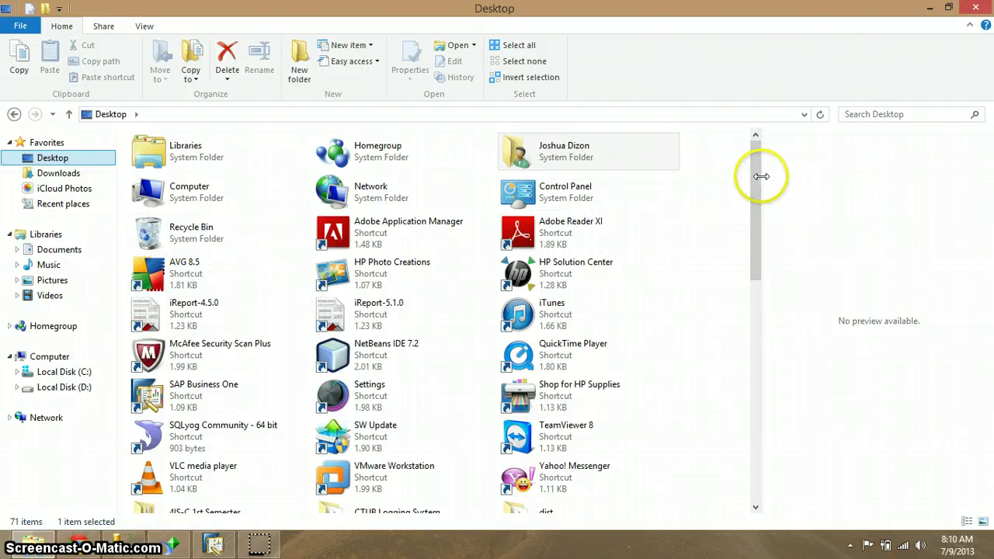
{"action": "left_click_drag", "start_coordinate": [761, 176], "coordinate": [754, 233]}
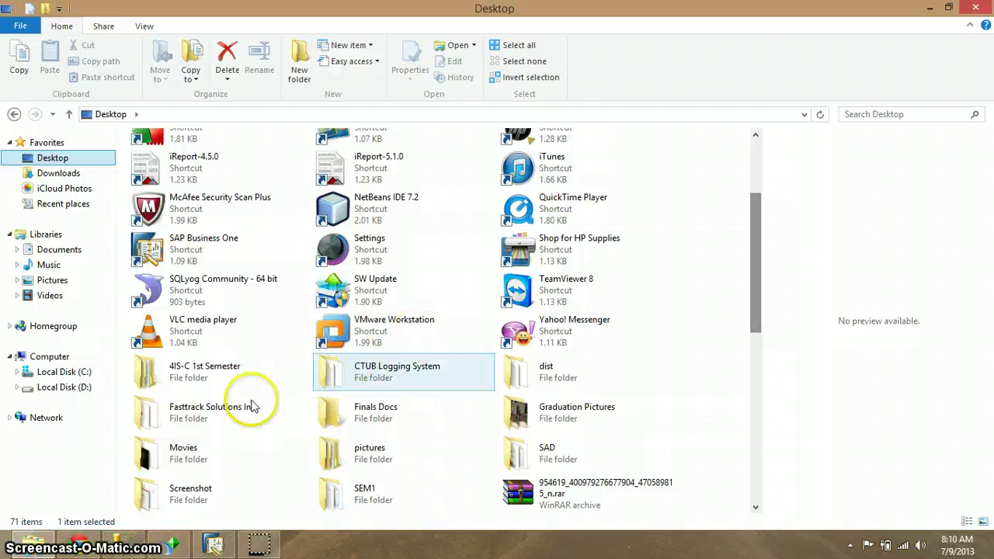
{"action": "double_click", "coordinate": [251, 406]}
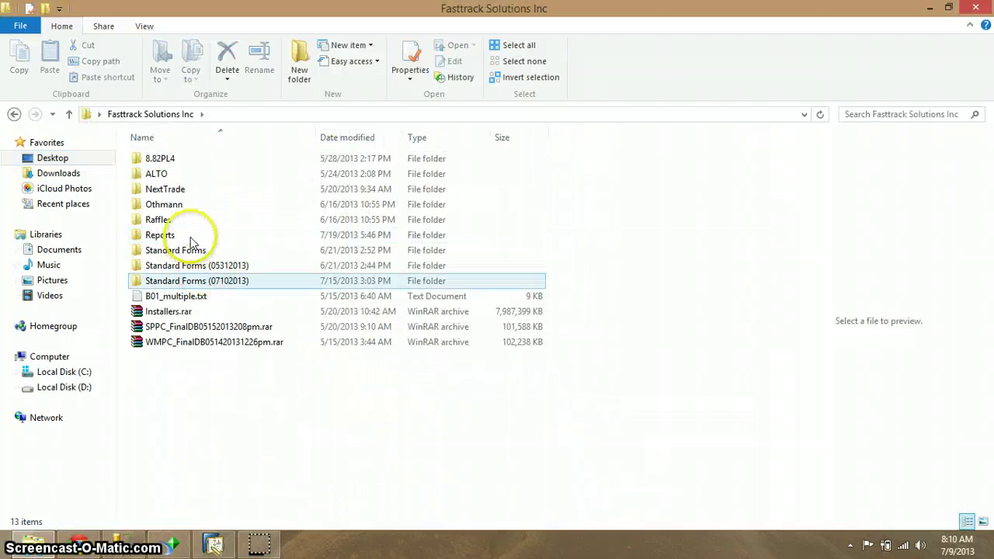
{"action": "left_click", "coordinate": [198, 188]}
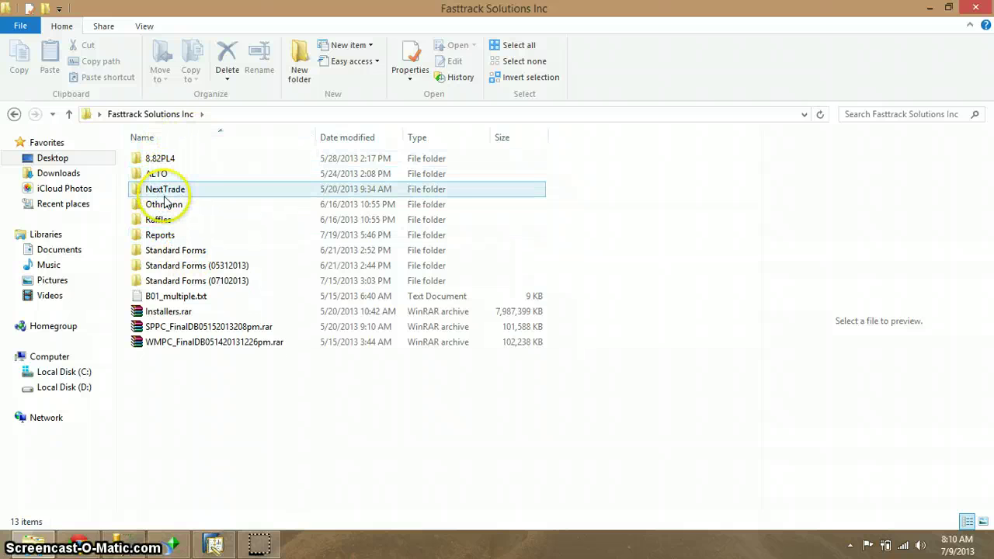
{"action": "left_click", "coordinate": [172, 236]}
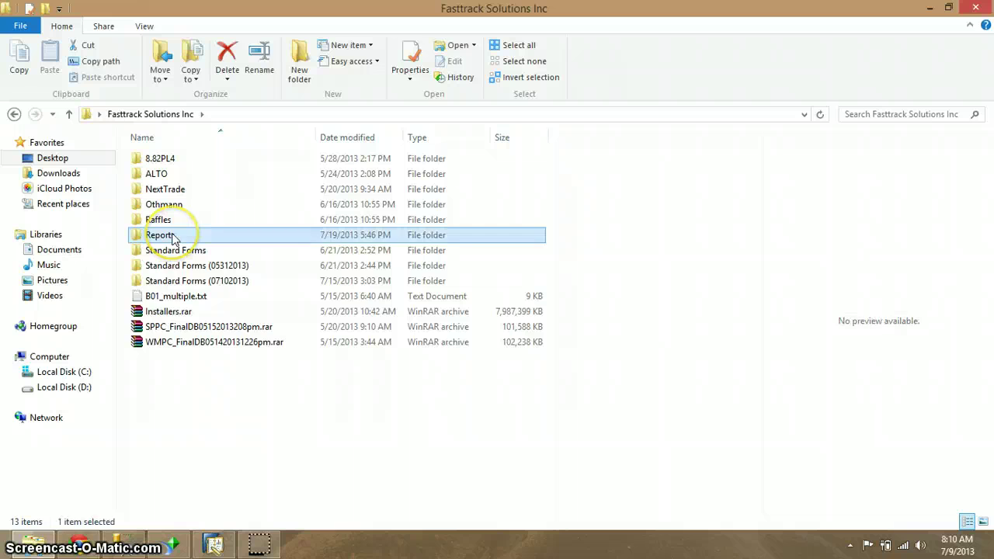
{"action": "double_click", "coordinate": [173, 237]}
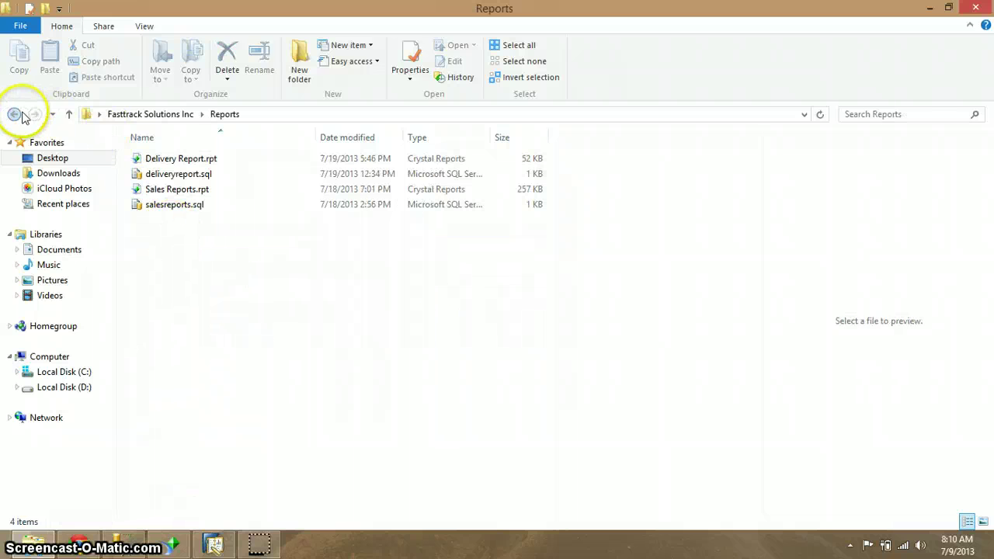
{"action": "left_click", "coordinate": [15, 114]}
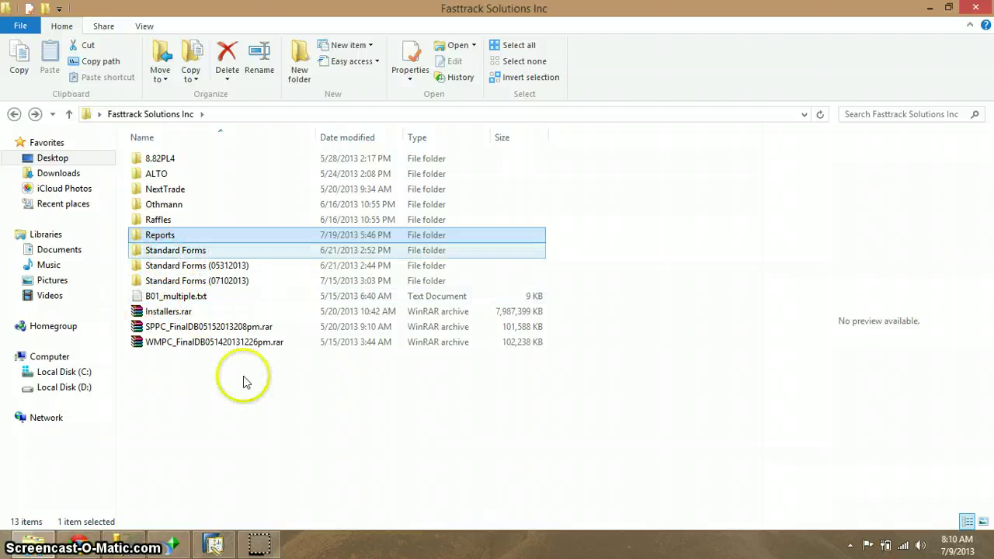
- Switch back to Crystal Reports and look across the months and down the item rows of Sales Reports.rpt
{"action": "left_click", "coordinate": [211, 546]}
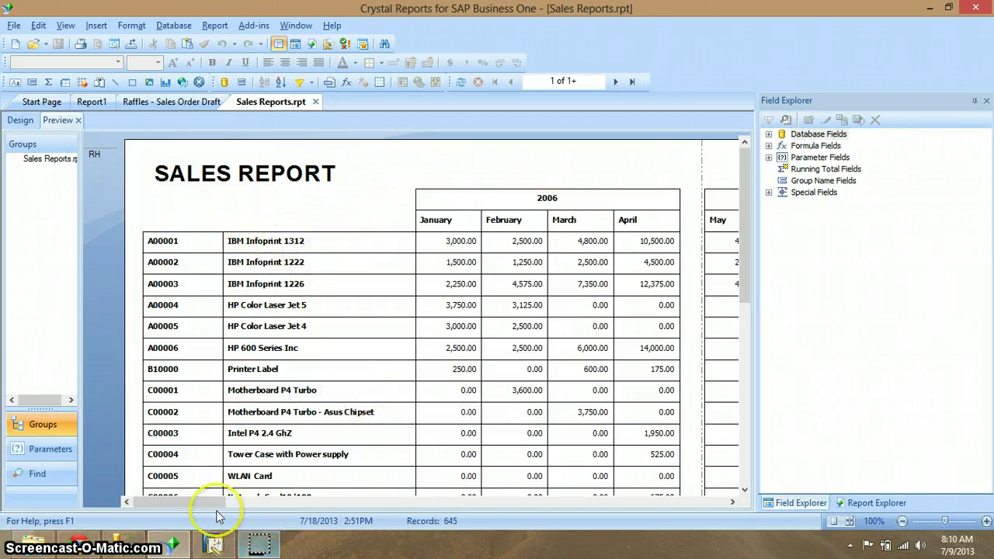
{"action": "left_click_drag", "start_coordinate": [215, 508], "coordinate": [311, 508]}
{"action": "left_click_drag", "start_coordinate": [338, 507], "coordinate": [178, 439]}
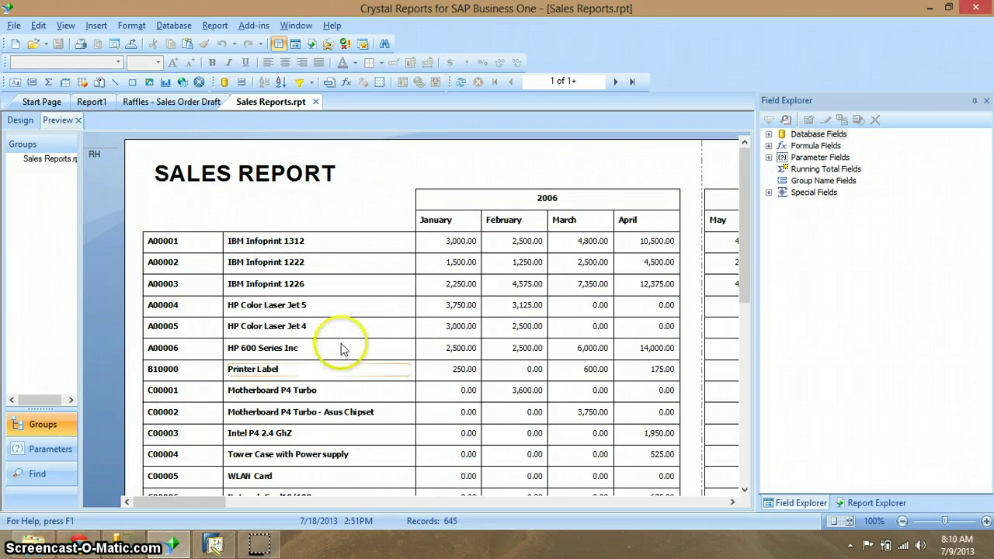
{"action": "left_click_drag", "start_coordinate": [745, 184], "coordinate": [749, 159]}
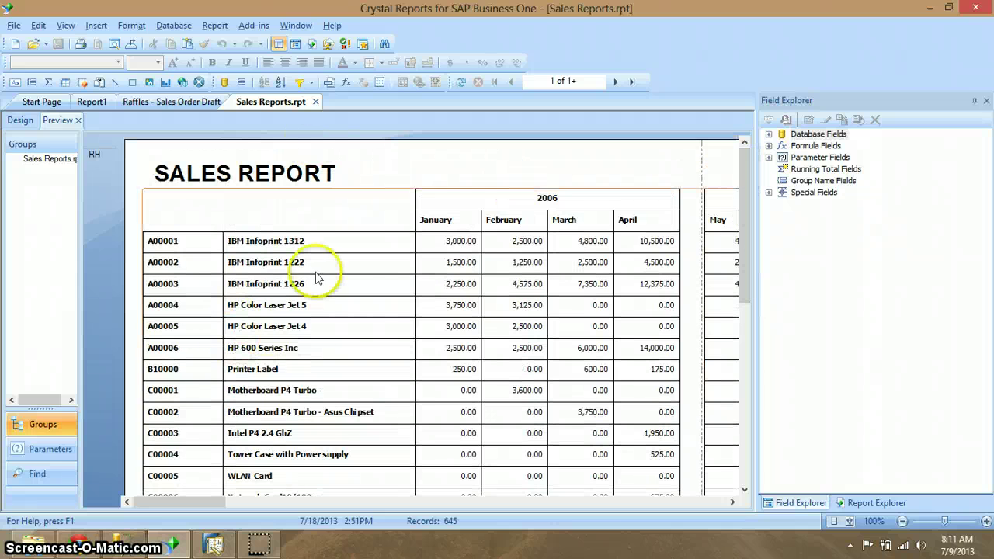
- Select the sales cross-tab and compare its row, column and total layout in Design view with the previewed data
{"action": "left_click", "coordinate": [278, 234]}
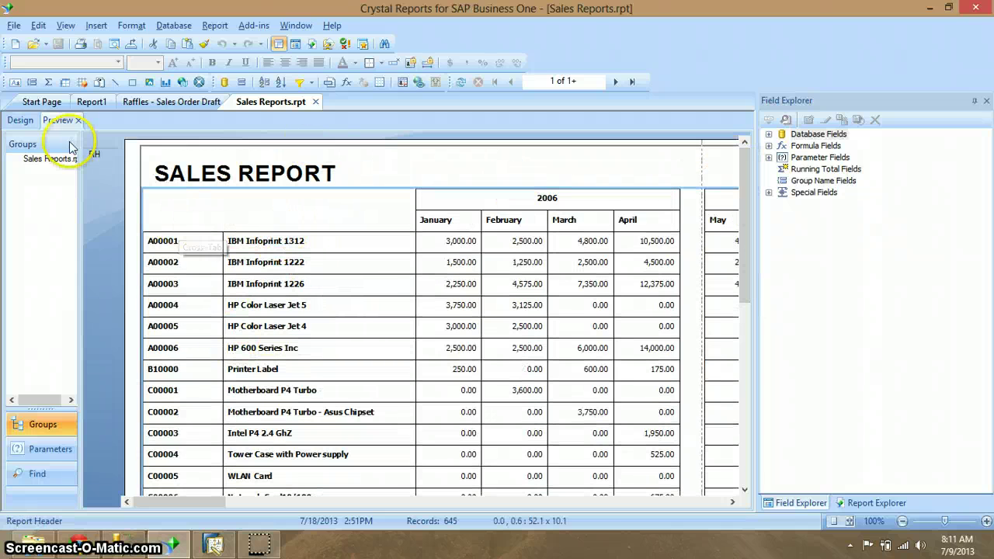
{"action": "left_click", "coordinate": [20, 120]}
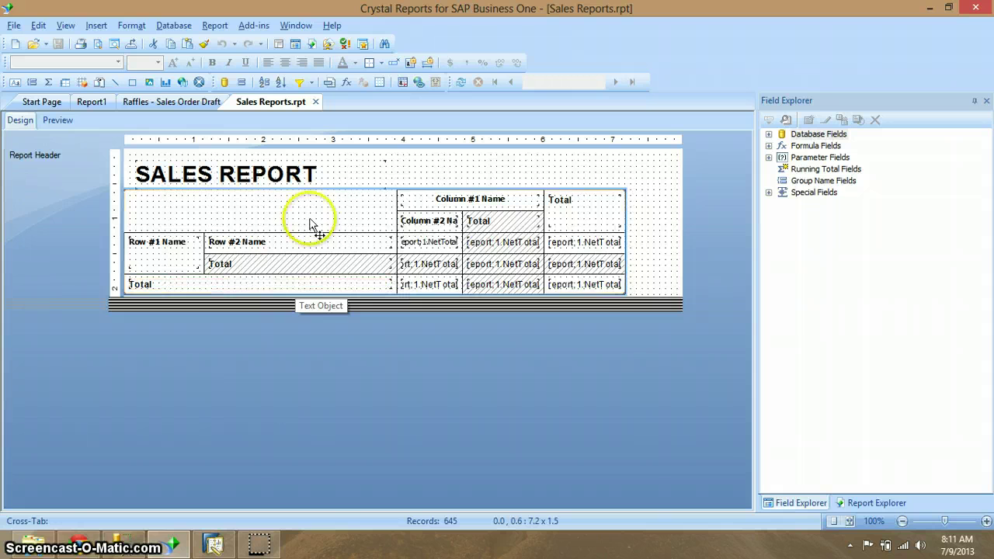
{"action": "left_click", "coordinate": [57, 120]}
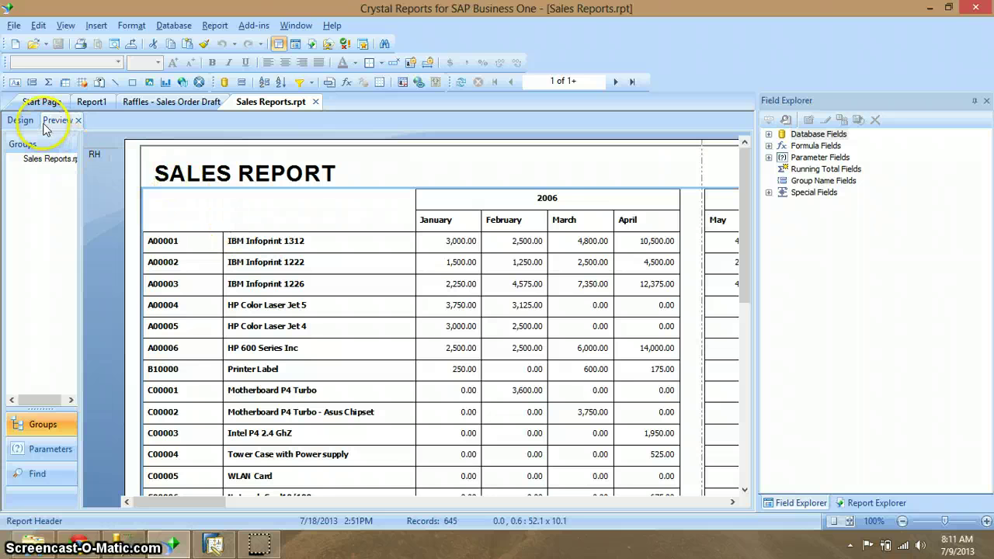
{"action": "left_click", "coordinate": [18, 120]}
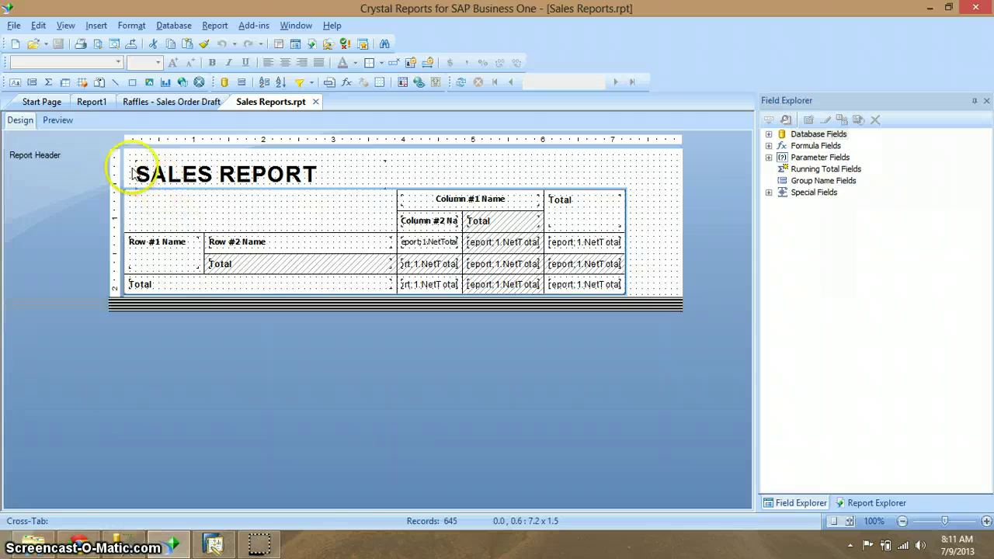
{"action": "left_click", "coordinate": [59, 121]}
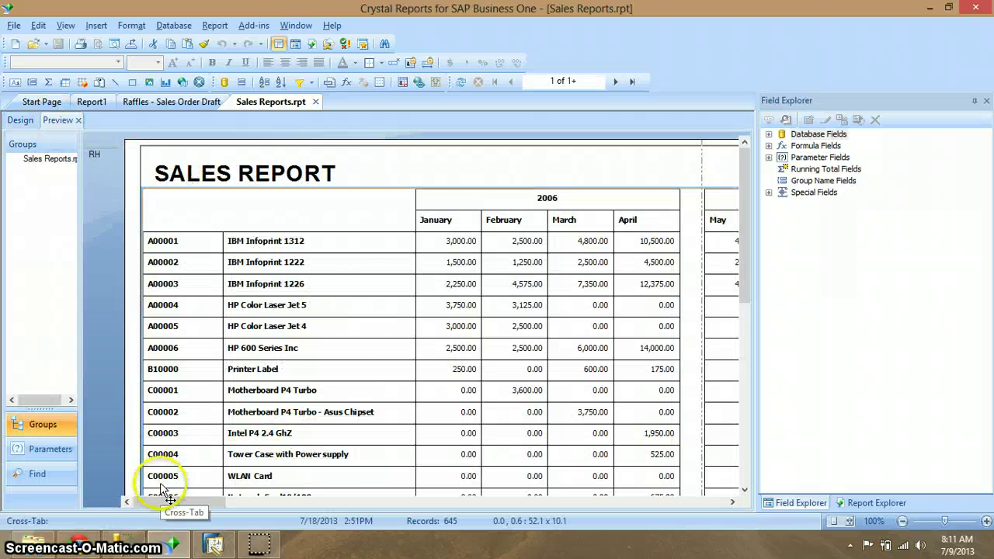
{"action": "mouse_move", "coordinate": [170, 503]}
{"action": "left_mouse_down"}
{"action": "mouse_move", "coordinate": [283, 525]}
{"action": "mouse_move", "coordinate": [217, 505]}
{"action": "mouse_move", "coordinate": [162, 503]}
{"action": "left_mouse_up"}
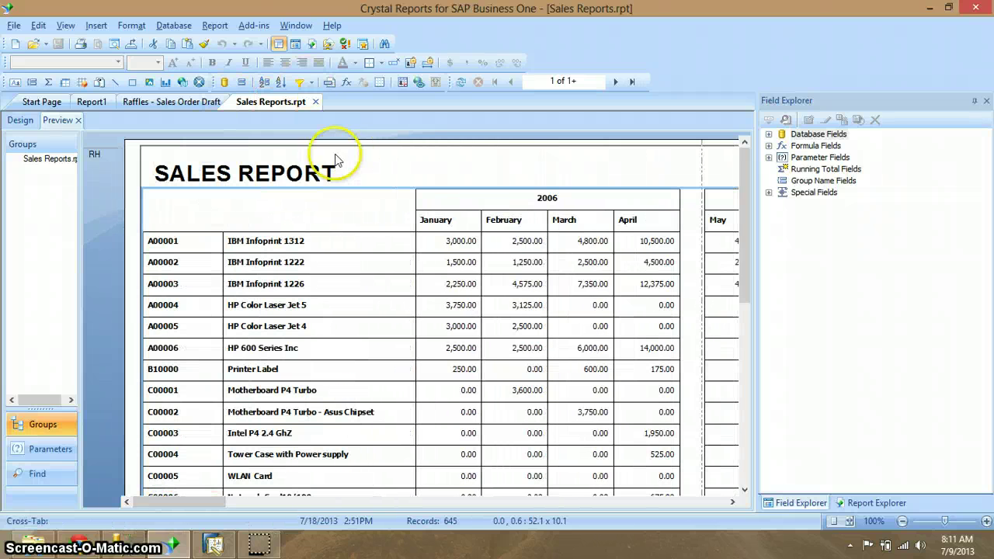
{"action": "left_click", "coordinate": [62, 25]}
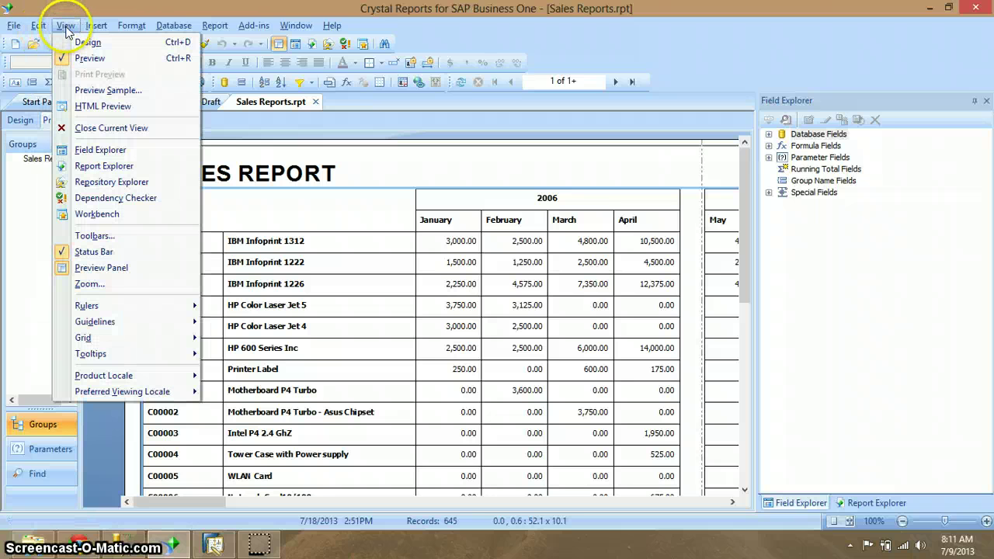
{"action": "left_click", "coordinate": [13, 83]}
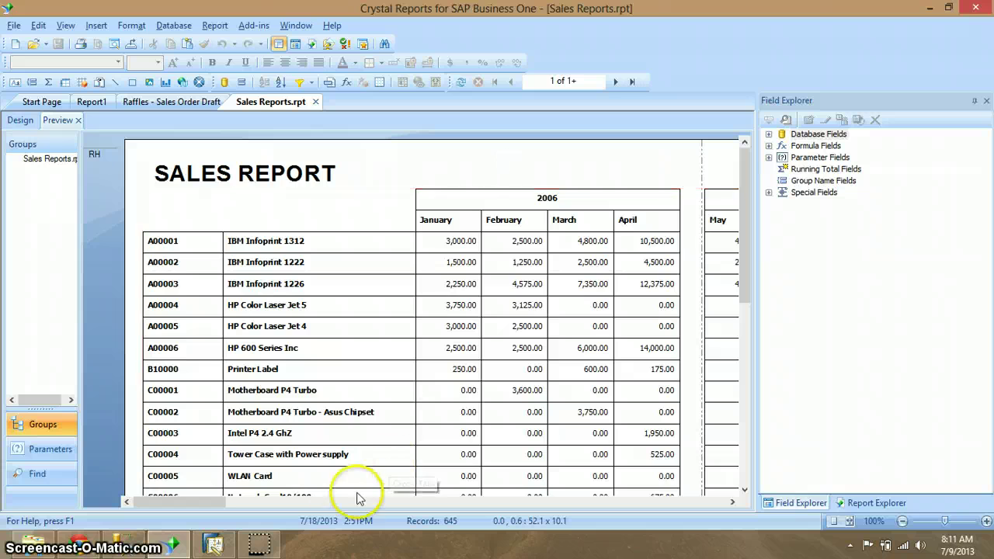
{"action": "left_click_drag", "start_coordinate": [215, 502], "coordinate": [178, 504]}
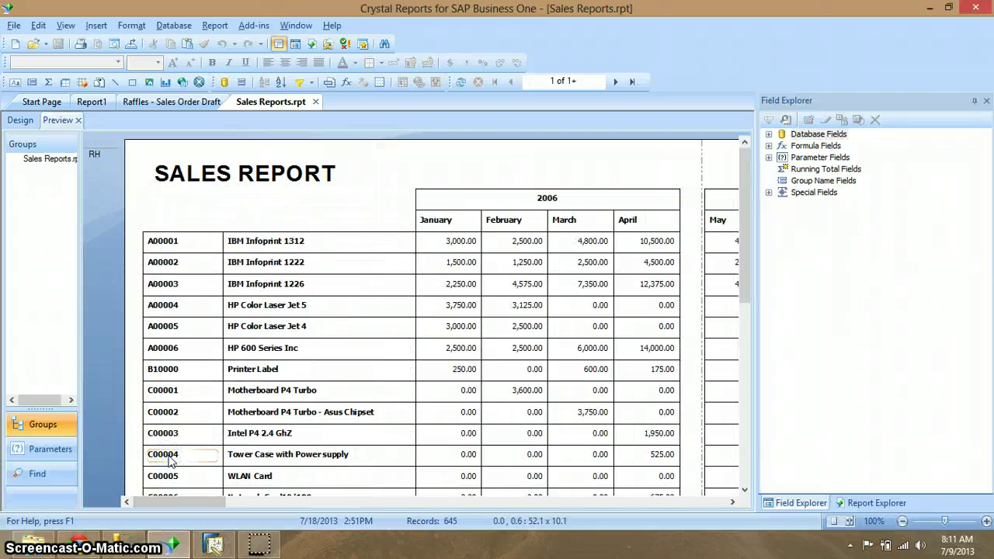